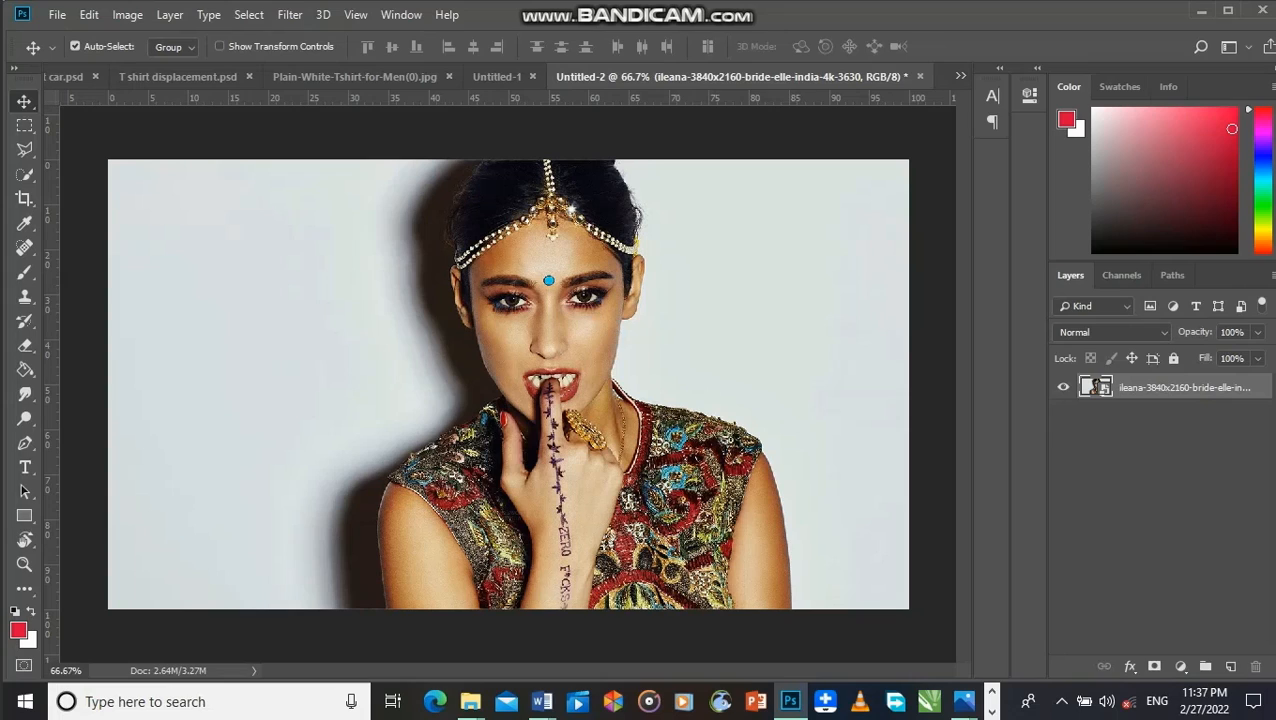
Step: Duplicate the portrait photo layer and rasterize the copy
{"action": "key", "text": "ctrl+j"}
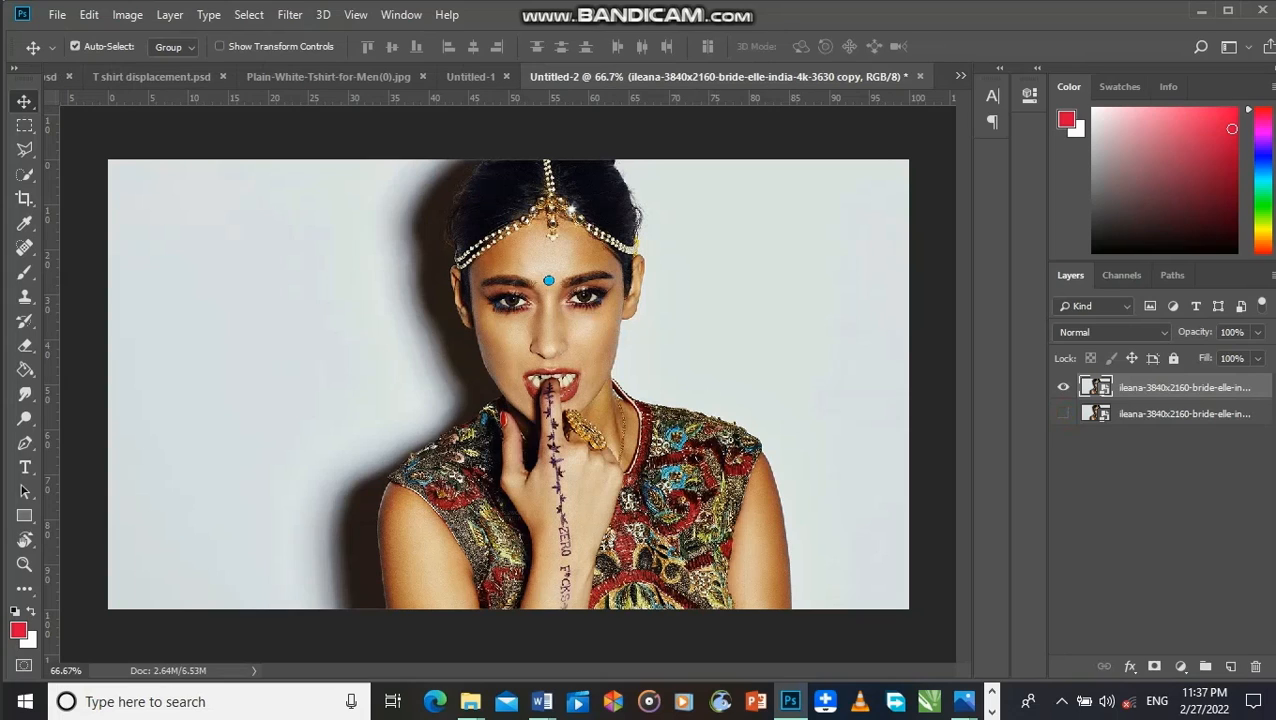
{"action": "right_click", "coordinate": [1127, 388]}
{"action": "left_click", "coordinate": [939, 317]}
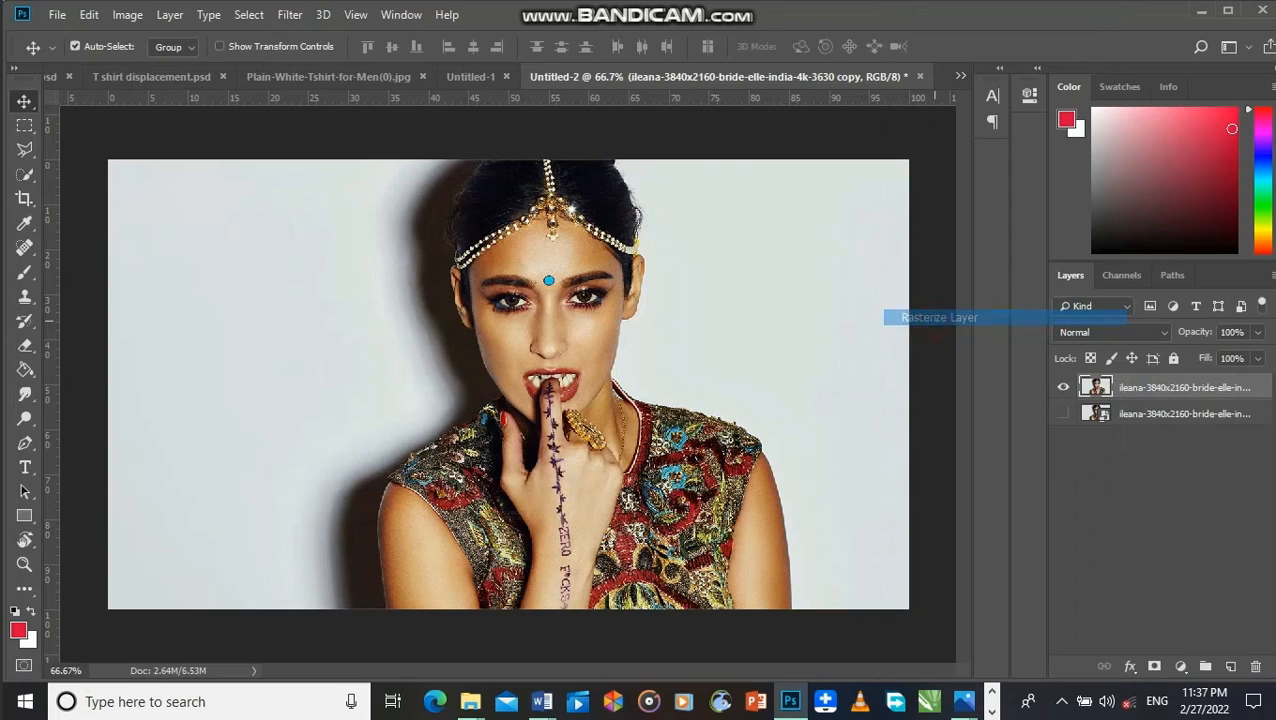
Step: Outline the woman loosely with the Polygonal Lasso using an 8 px feather, delete everything outside the outline and deselect
{"action": "key", "text": "l"}
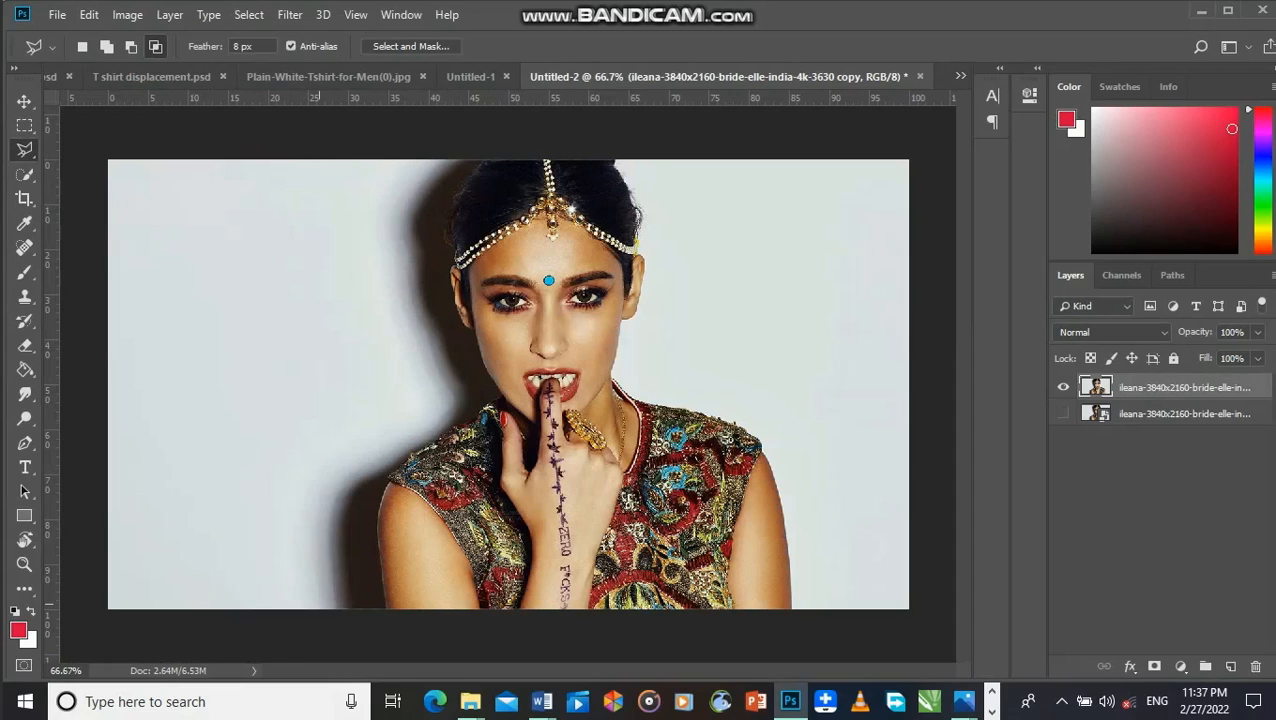
{"action": "mouse_move", "coordinate": [343, 610]}
{"action": "left_mouse_down"}
{"action": "mouse_move", "coordinate": [336, 495]}
{"action": "mouse_move", "coordinate": [439, 408]}
{"action": "mouse_move", "coordinate": [400, 310]}
{"action": "mouse_move", "coordinate": [382, 207]}
{"action": "mouse_move", "coordinate": [412, 173]}
{"action": "mouse_move", "coordinate": [506, 150]}
{"action": "mouse_move", "coordinate": [678, 156]}
{"action": "mouse_move", "coordinate": [696, 188]}
{"action": "mouse_move", "coordinate": [663, 347]}
{"action": "mouse_move", "coordinate": [777, 416]}
{"action": "mouse_move", "coordinate": [826, 555]}
{"action": "mouse_move", "coordinate": [826, 660]}
{"action": "mouse_move", "coordinate": [483, 675]}
{"action": "mouse_move", "coordinate": [342, 612]}
{"action": "left_mouse_up"}
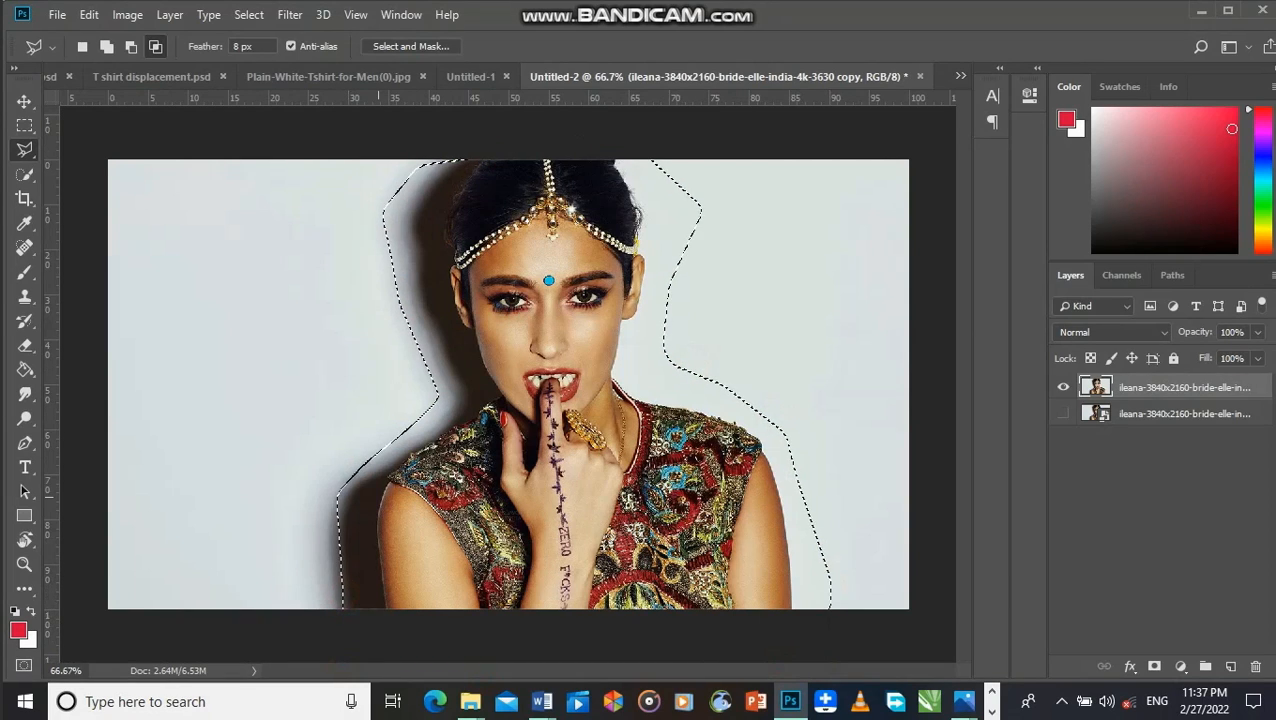
{"action": "key", "text": "Delete"}
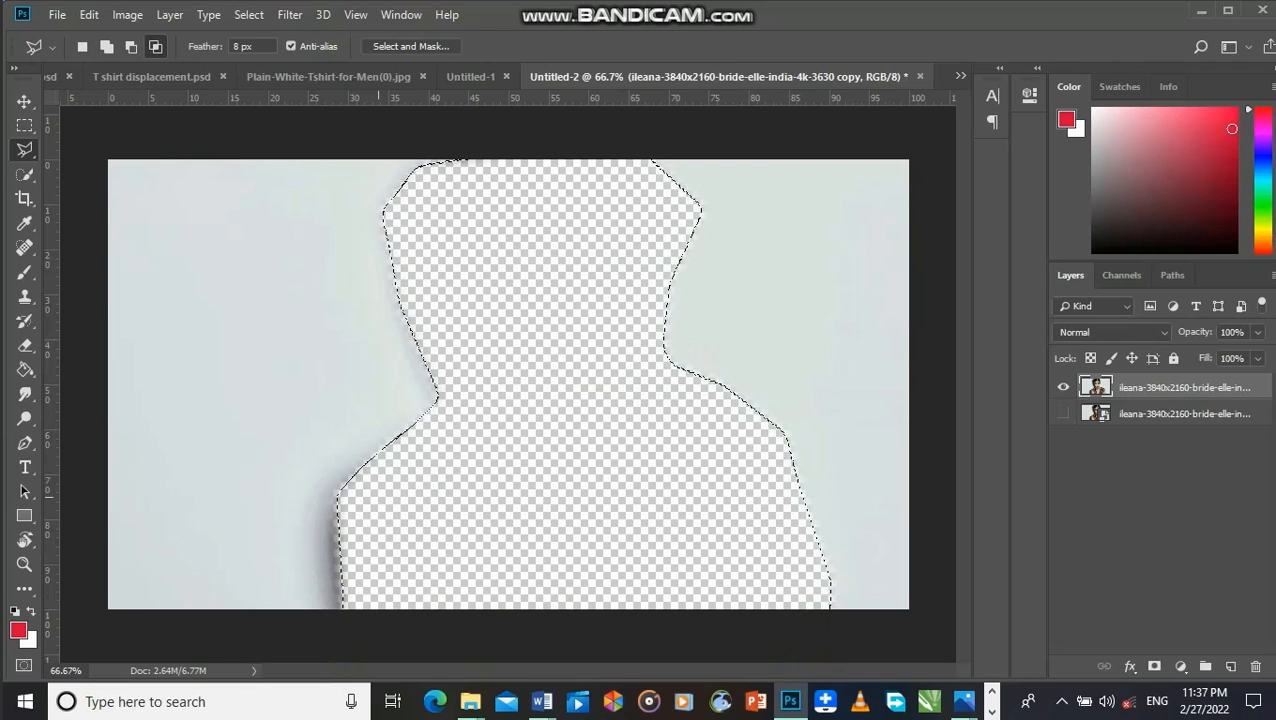
{"action": "key", "text": "ctrl+z"}
{"action": "left_click", "coordinate": [248, 14]}
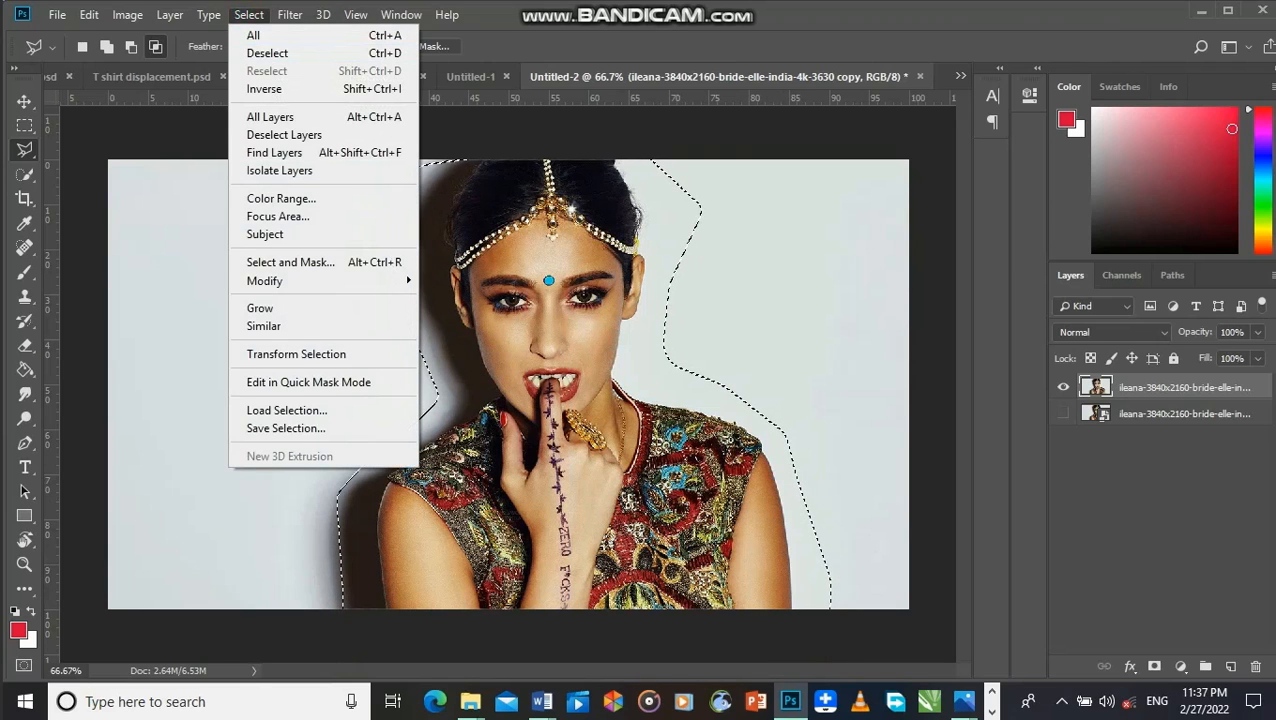
{"action": "left_click", "coordinate": [268, 88]}
{"action": "key", "text": "Delete"}
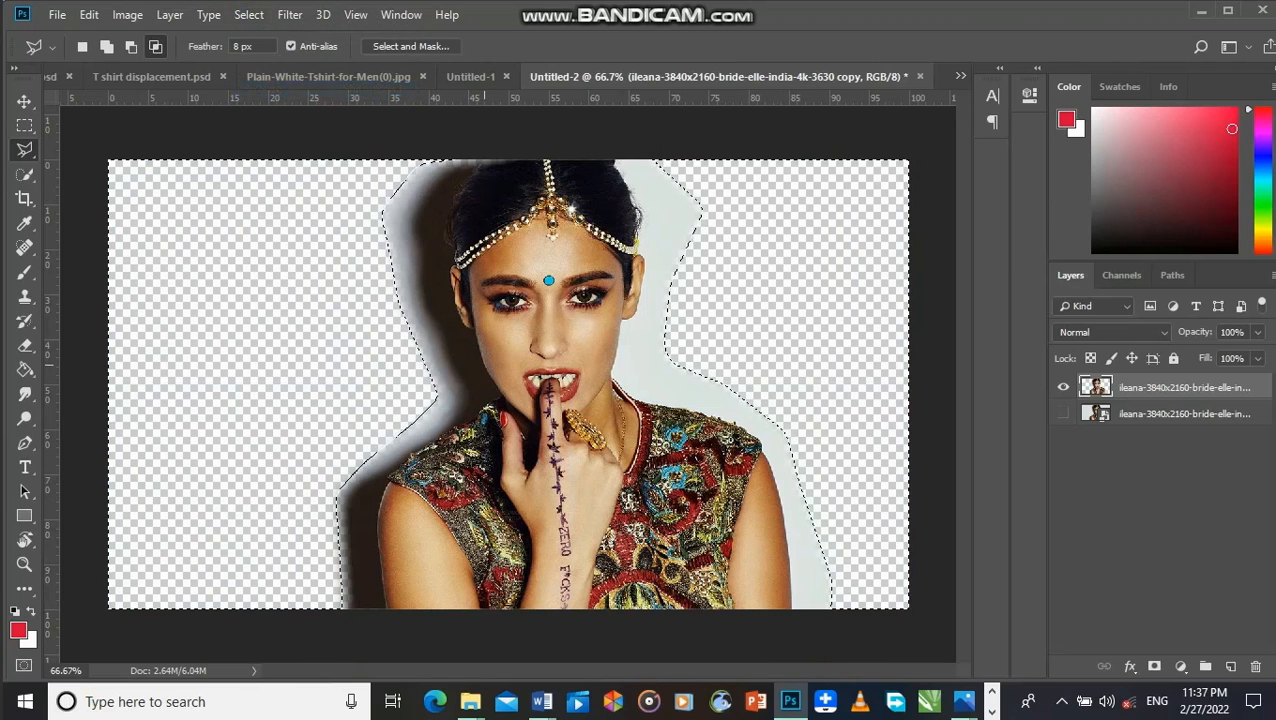
{"action": "key", "text": "ctrl+d"}
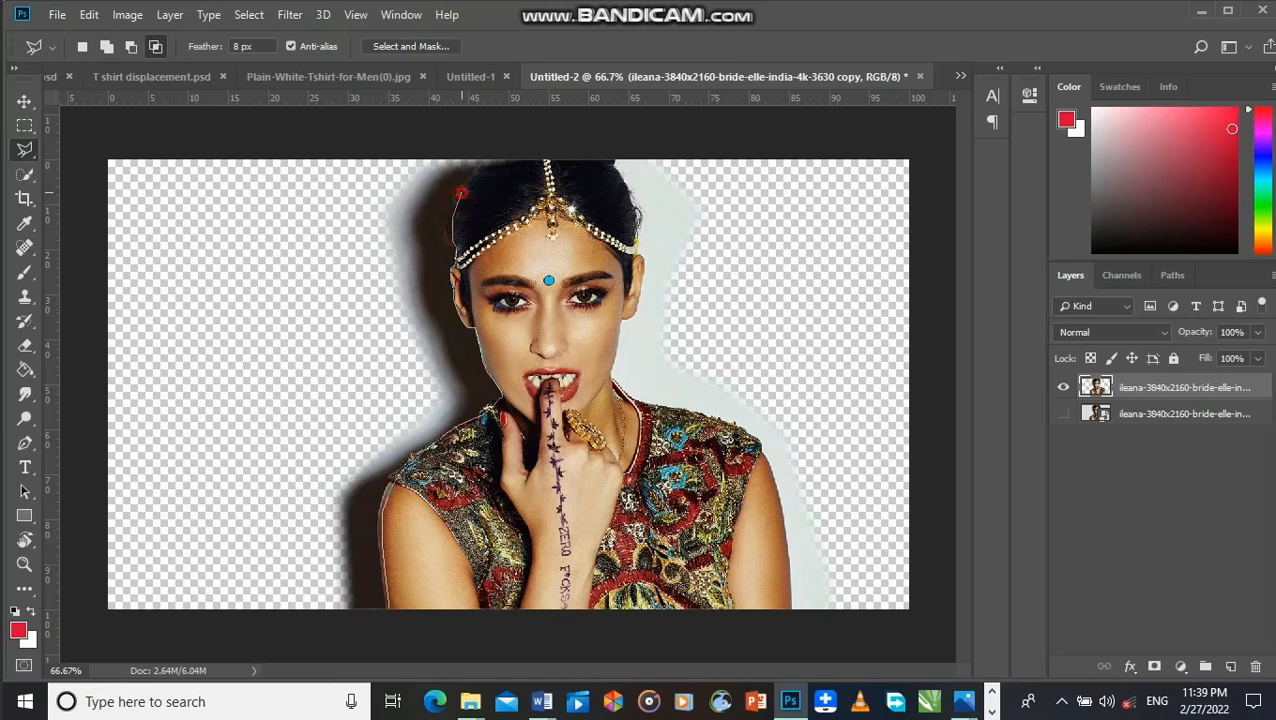
Step: Lasso the remaining background left of the woman, closely following her hair, face, shoulder and arm, and delete it
{"action": "left_click", "coordinate": [466, 187]}
{"action": "left_click", "coordinate": [508, 145]}
{"action": "left_click", "coordinate": [362, 146]}
{"action": "left_click", "coordinate": [180, 244]}
{"action": "left_click", "coordinate": [168, 382]}
{"action": "left_click", "coordinate": [173, 595]}
{"action": "left_click", "coordinate": [228, 641]}
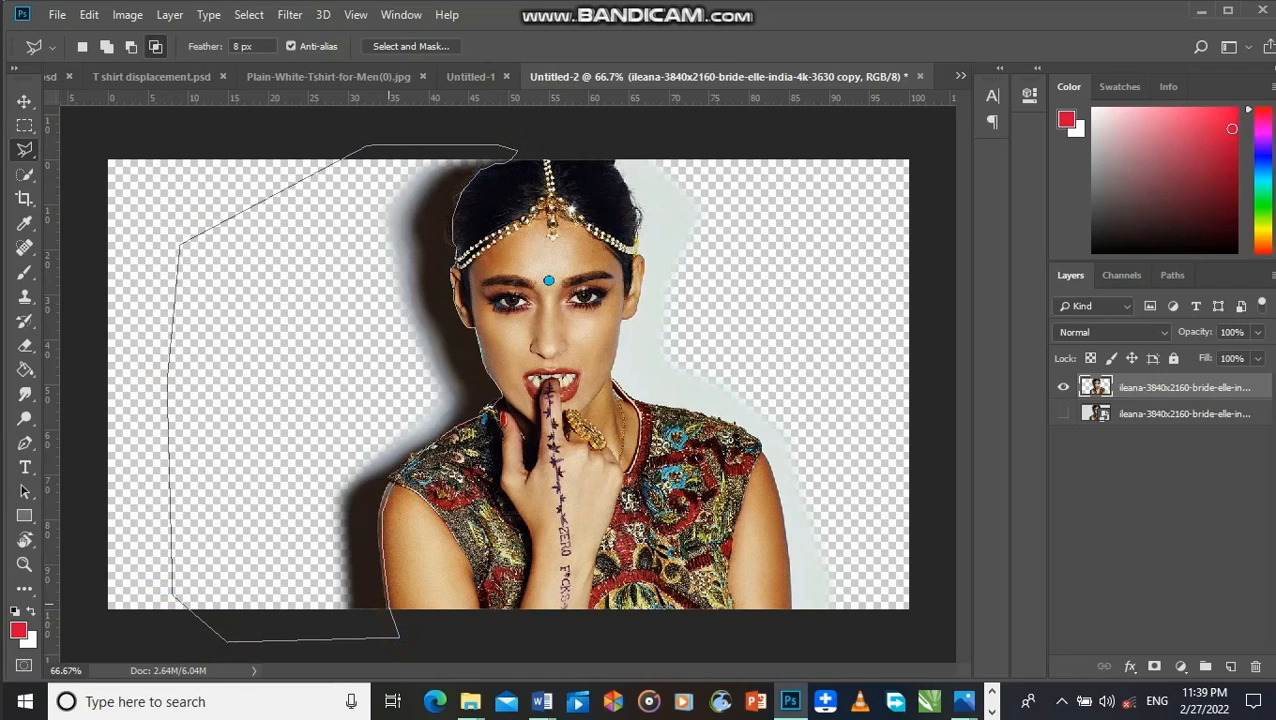
{"action": "left_click", "coordinate": [389, 609]}
{"action": "key", "text": "Delete"}
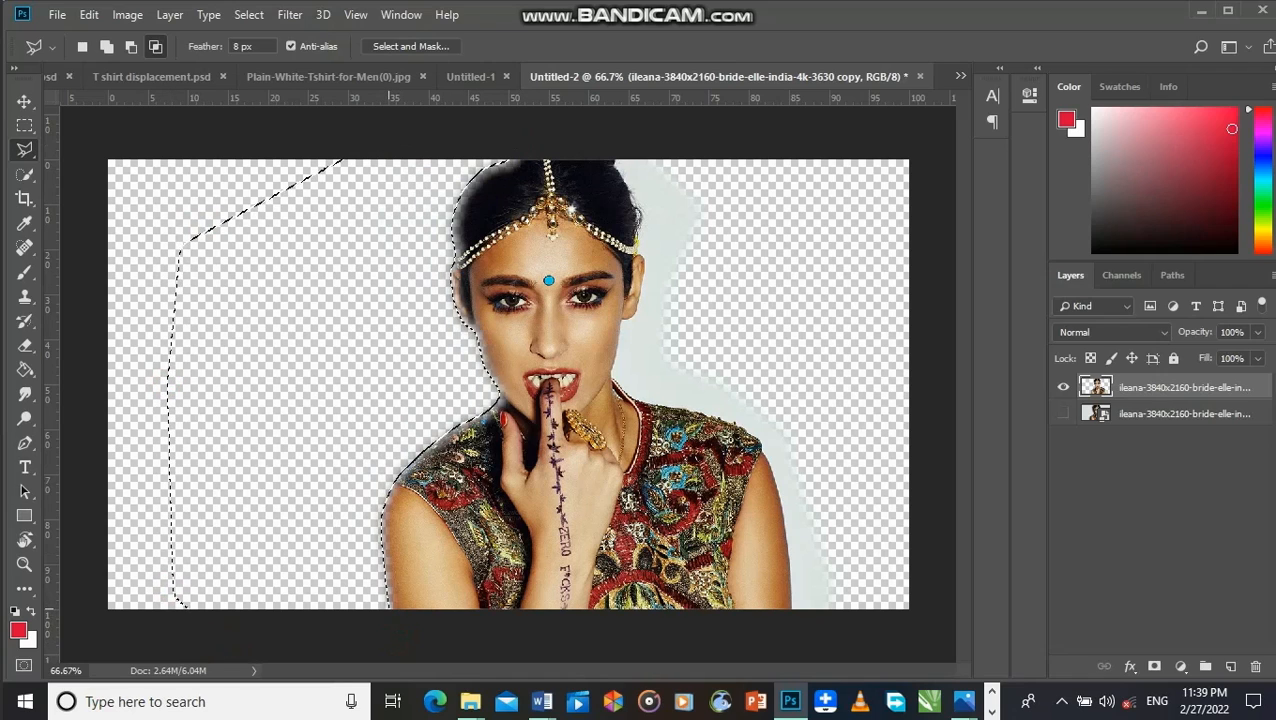
{"action": "key", "text": "ctrl+d"}
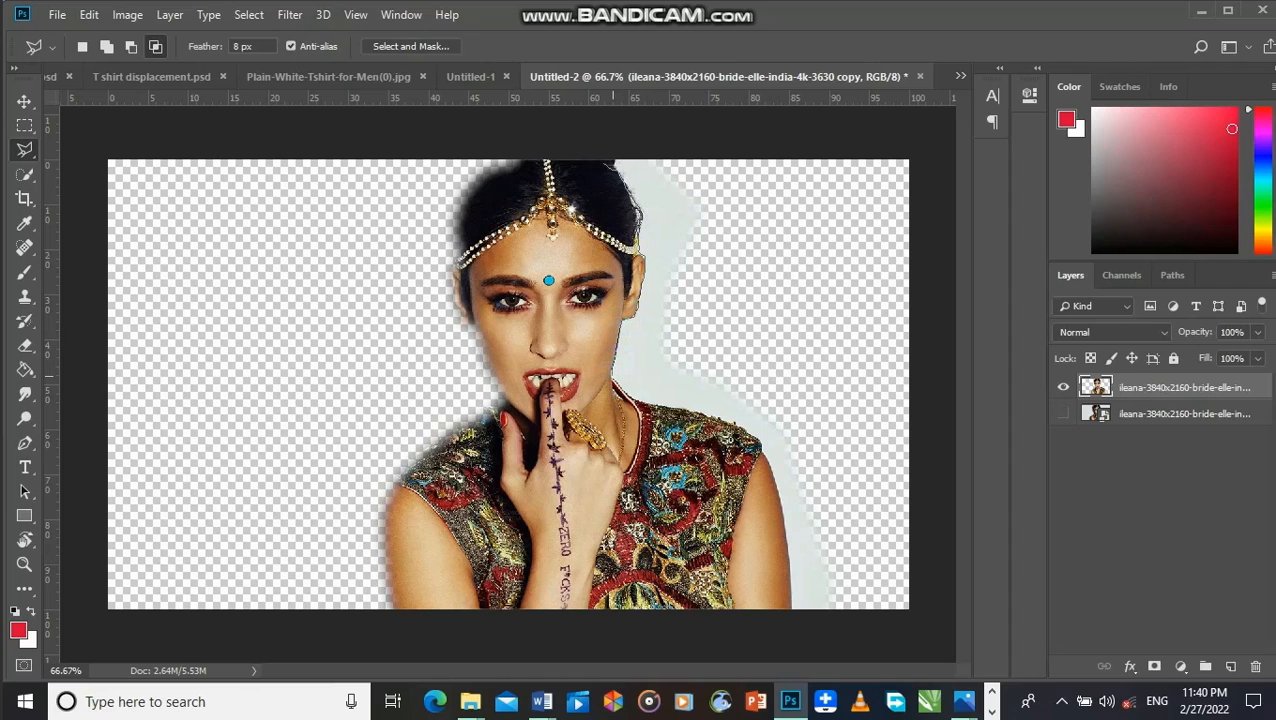
Step: Lasso the remaining background right of the woman, closely following her hair, neck, shoulder and arm, and delete it
{"action": "scroll", "coordinate": [612, 378], "scroll_direction": "up", "scroll_amount": 1}
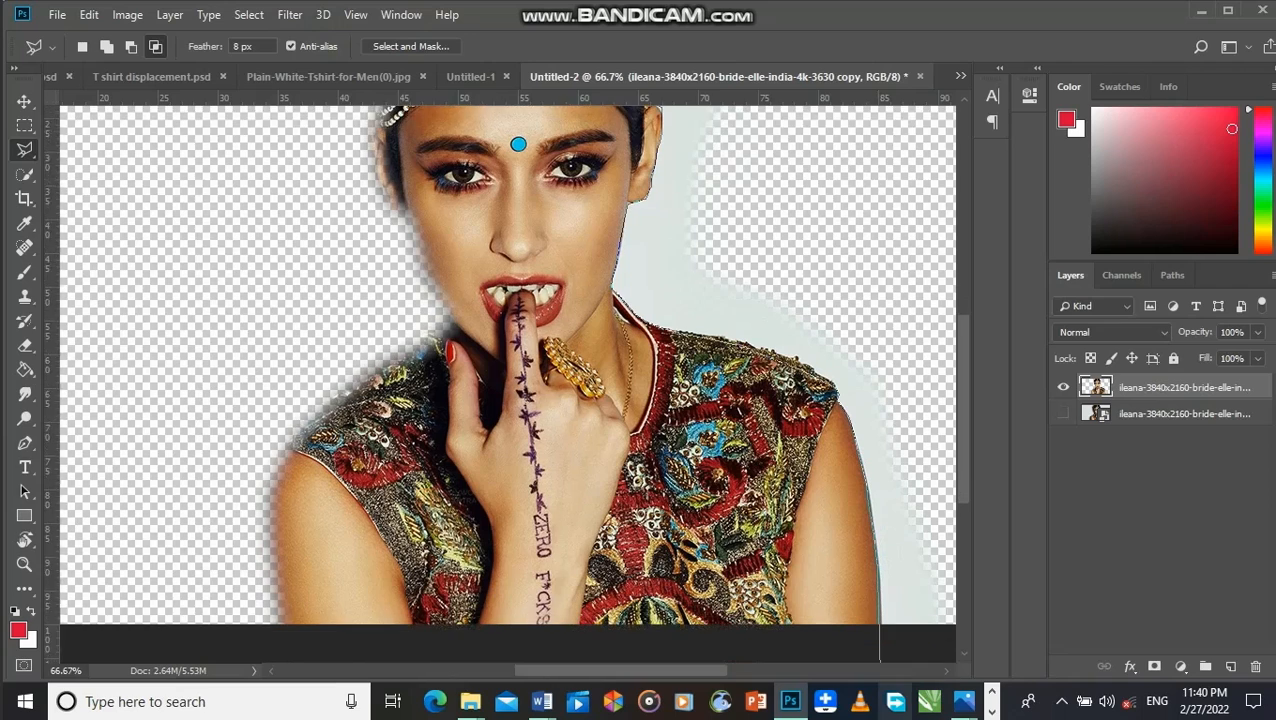
{"action": "key", "text": "ctrl+minus"}
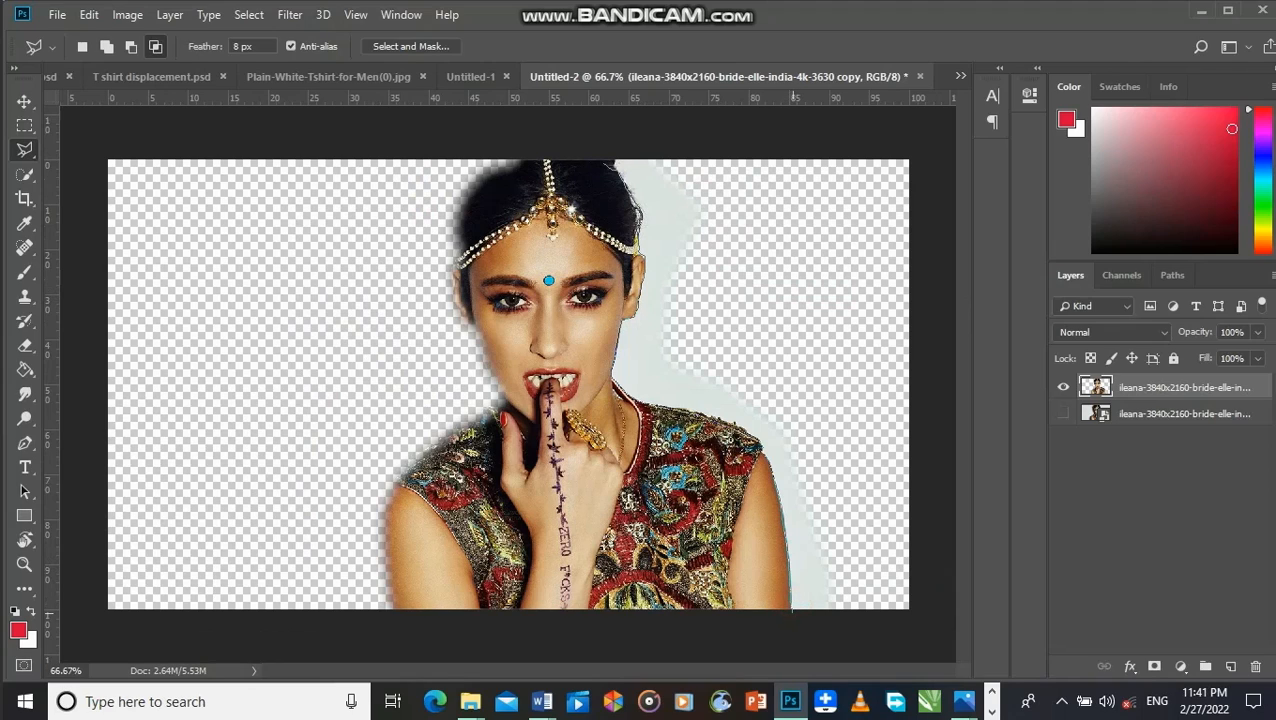
{"action": "left_click", "coordinate": [792, 612]}
{"action": "left_click", "coordinate": [858, 628]}
{"action": "left_click", "coordinate": [877, 578]}
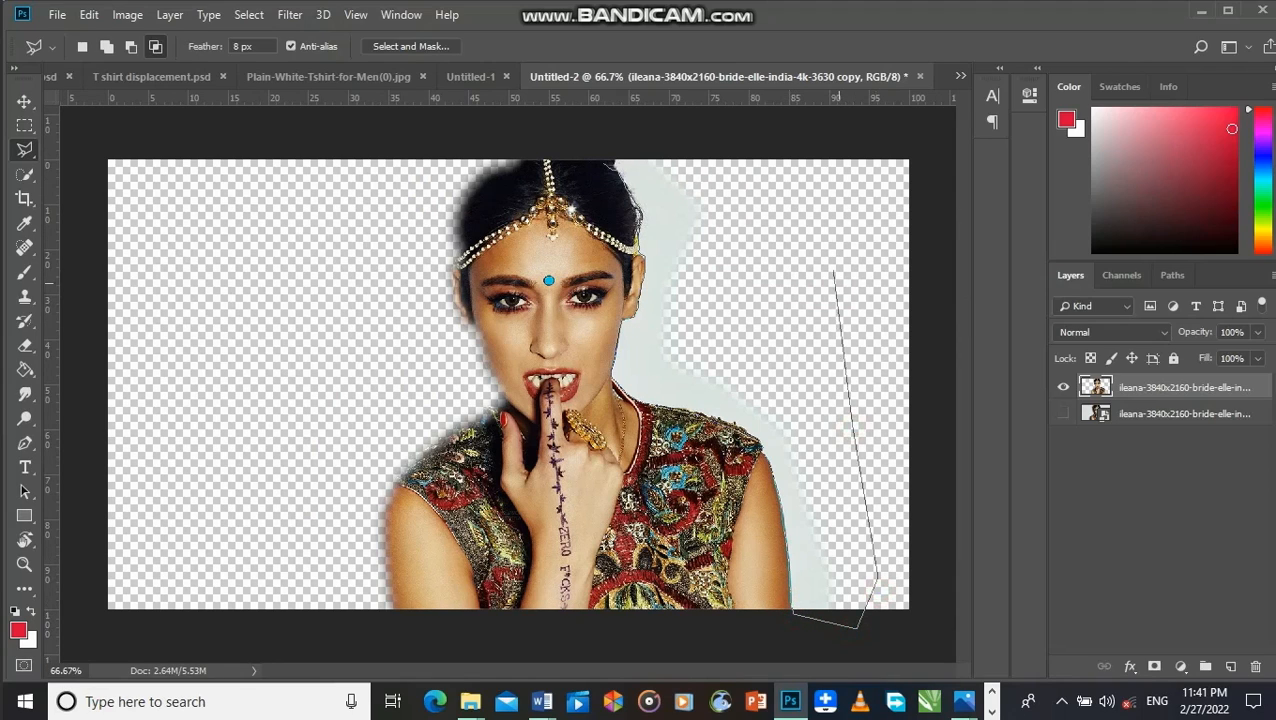
{"action": "left_click", "coordinate": [830, 234]}
{"action": "left_click", "coordinate": [719, 134]}
{"action": "left_click", "coordinate": [655, 127]}
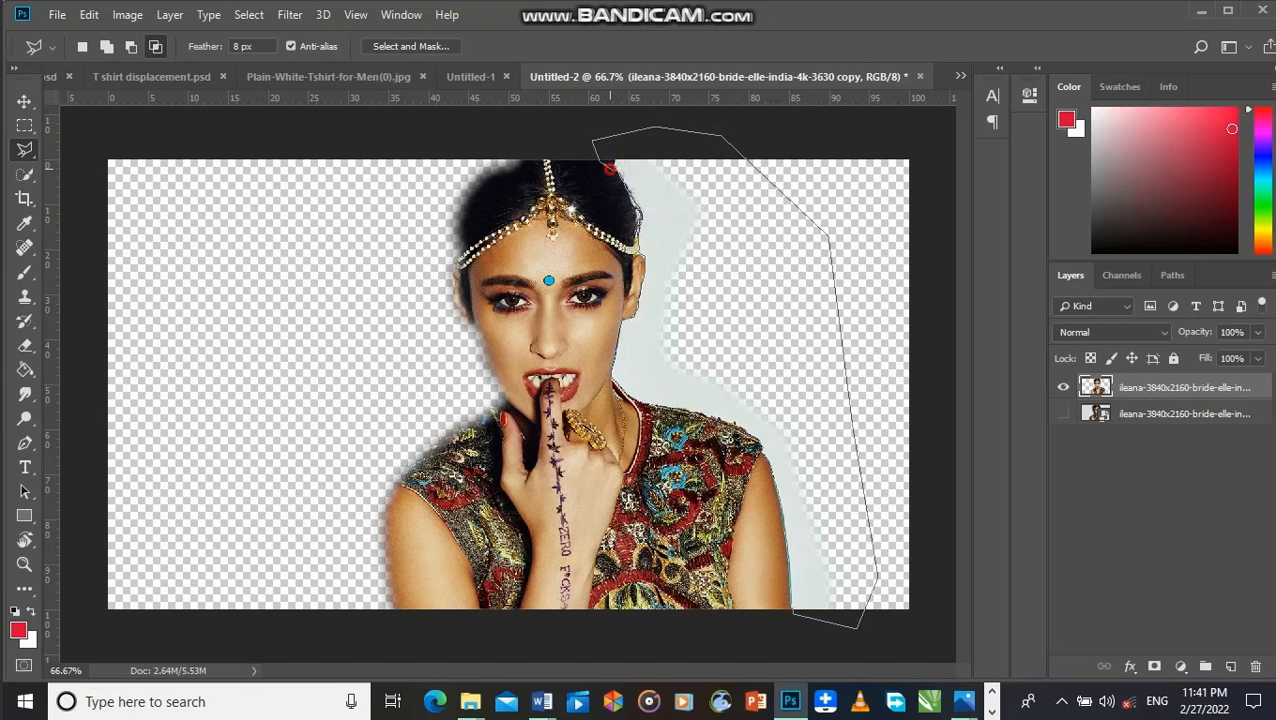
{"action": "double_click", "coordinate": [610, 167]}
{"action": "key", "text": "Delete"}
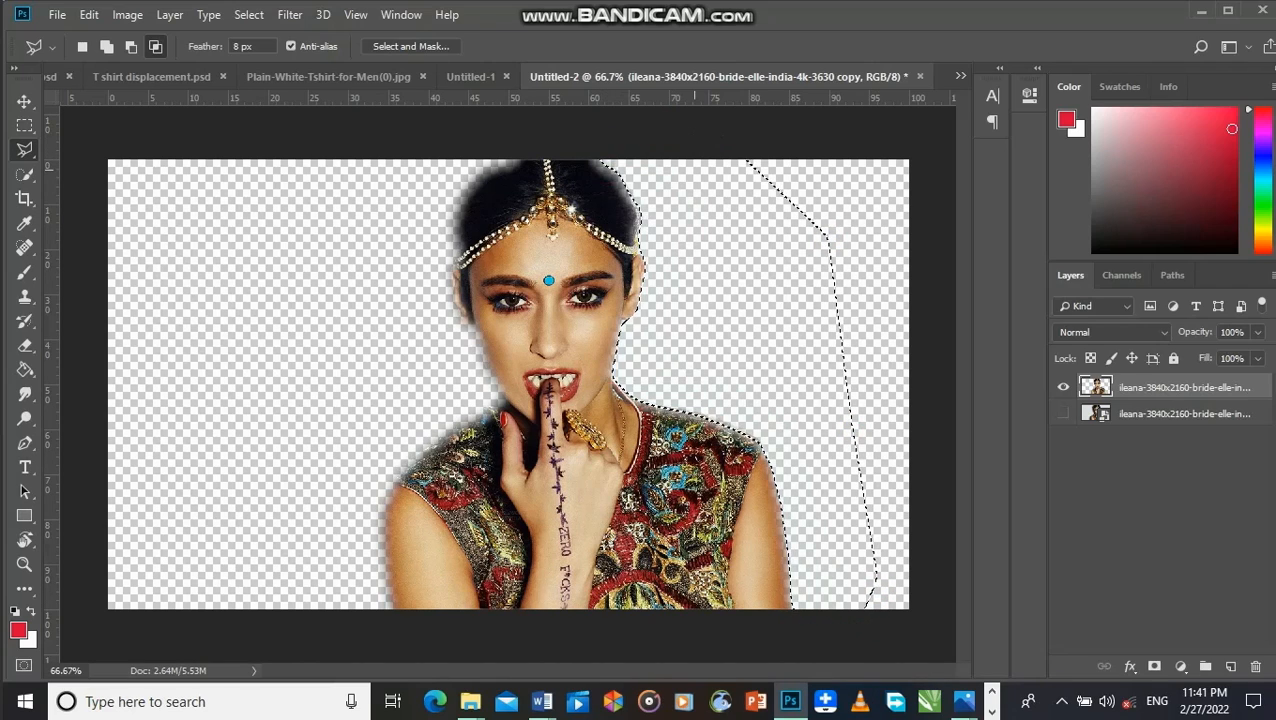
{"action": "key", "text": "ctrl+d"}
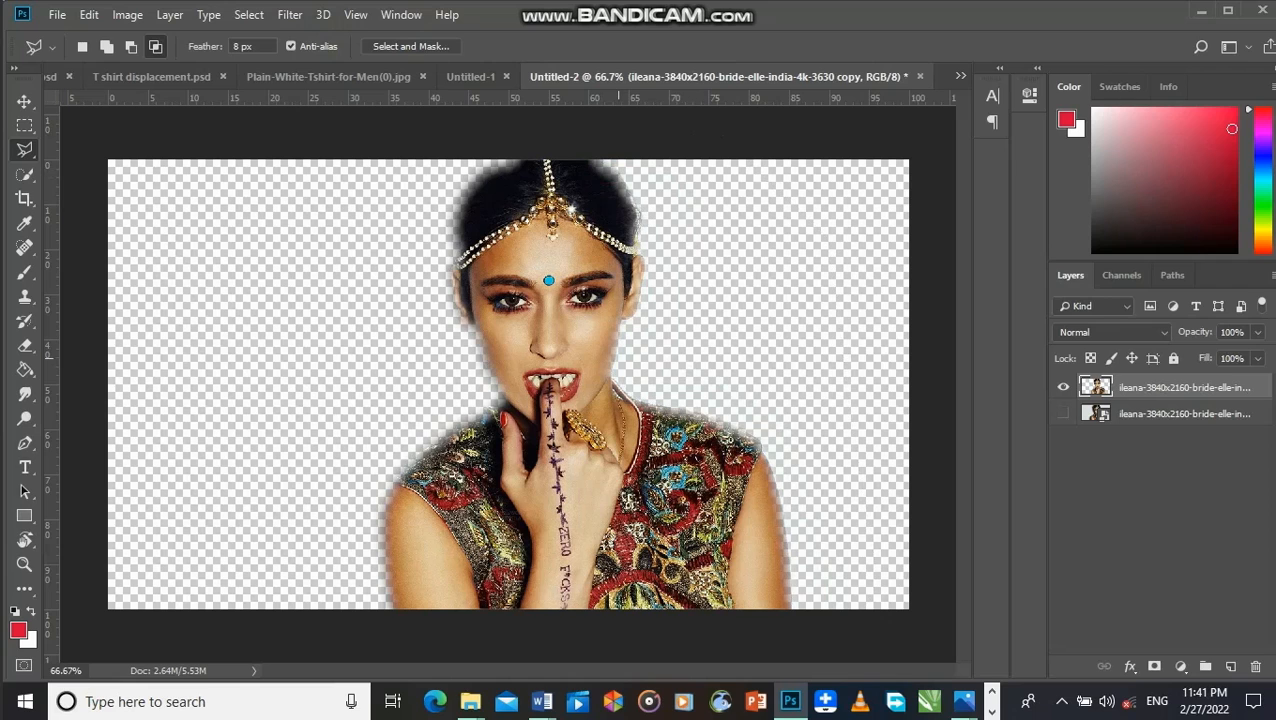
Step: Move the cutout slightly, align it with the original photo layer by horizontal centers, and reselect only the cutout layer
{"action": "key", "text": "v"}
{"action": "left_click_drag", "start_coordinate": [580, 335], "coordinate": [613, 320]}
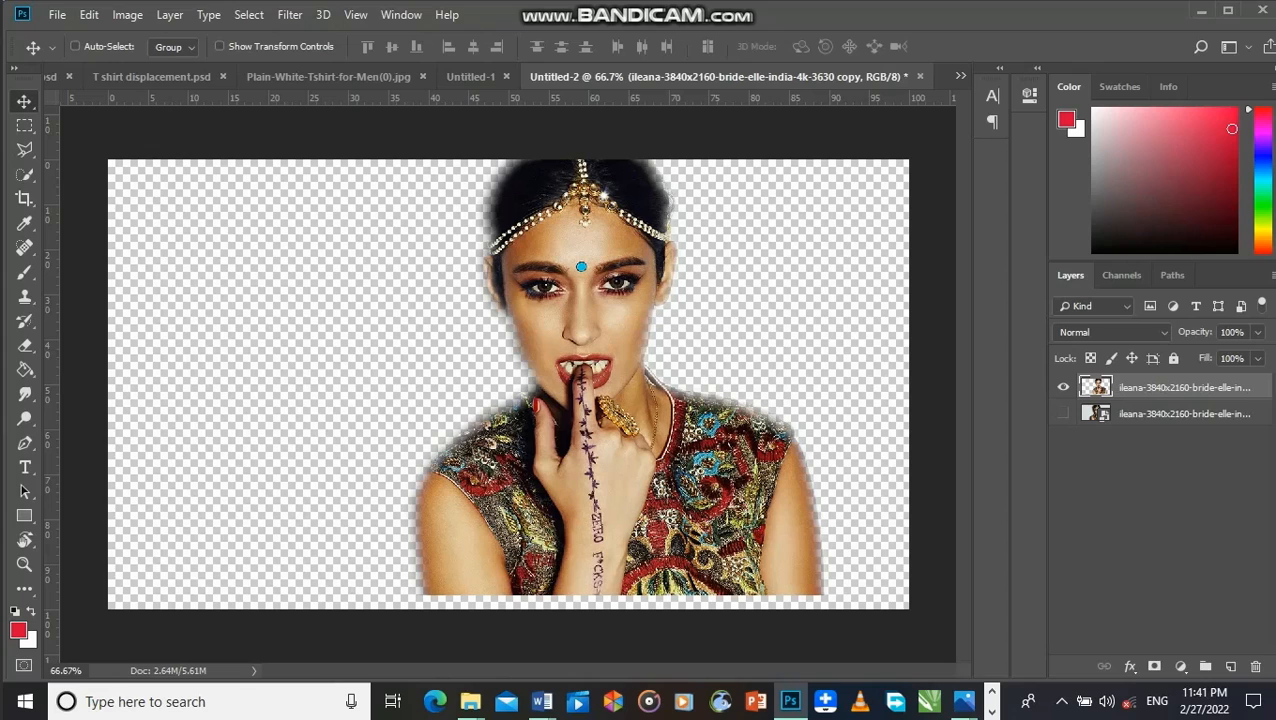
{"action": "left_click", "coordinate": [1143, 413], "text": "ctrl"}
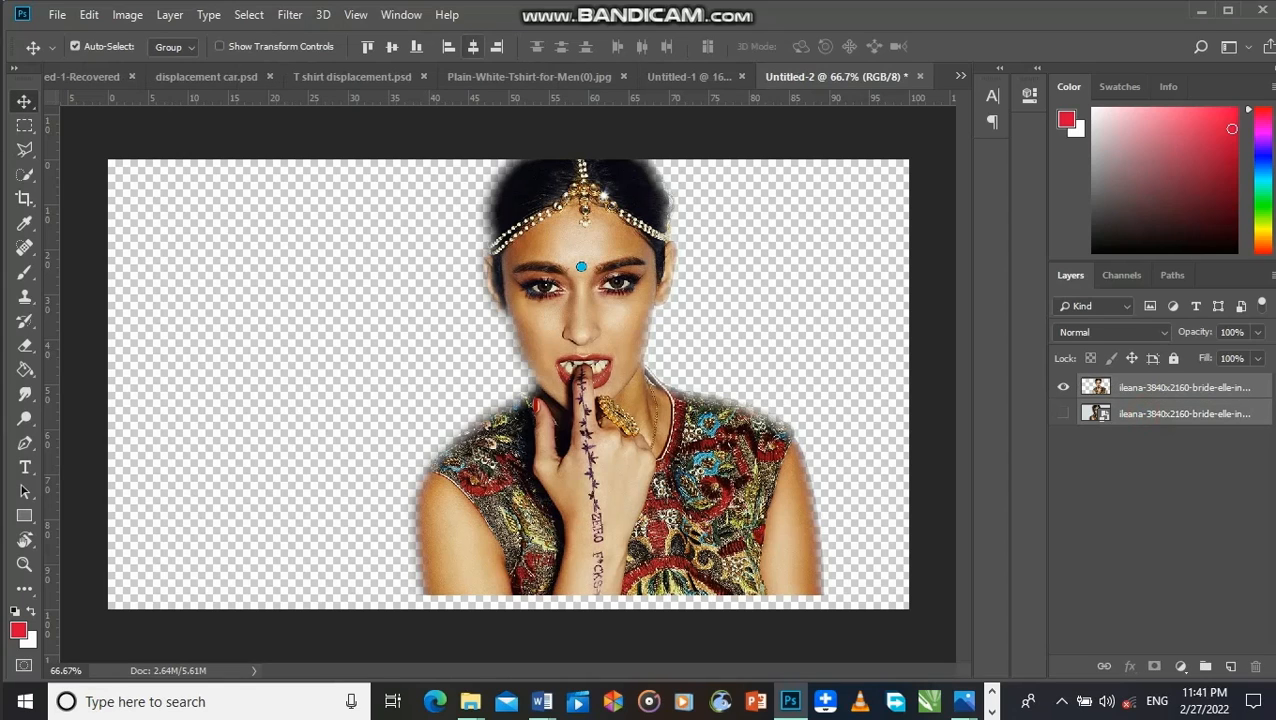
{"action": "left_click", "coordinate": [473, 46]}
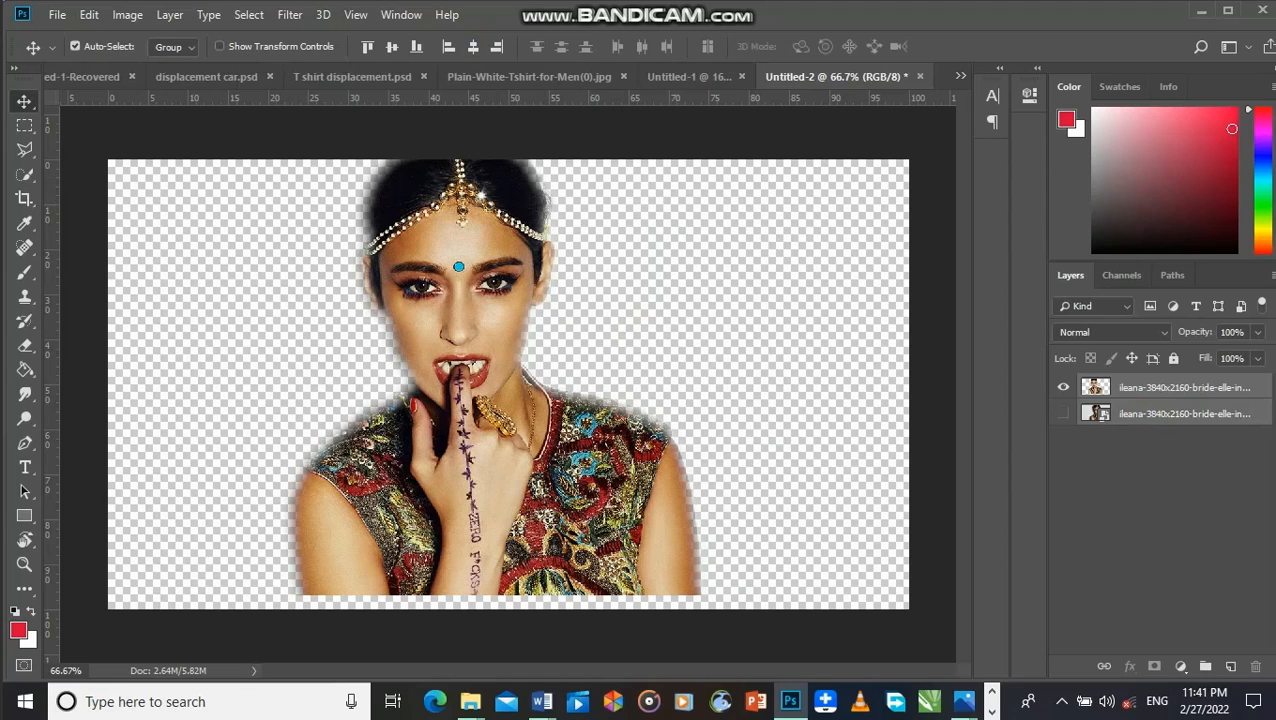
{"action": "left_click", "coordinate": [849, 439]}
{"action": "left_click", "coordinate": [600, 450]}
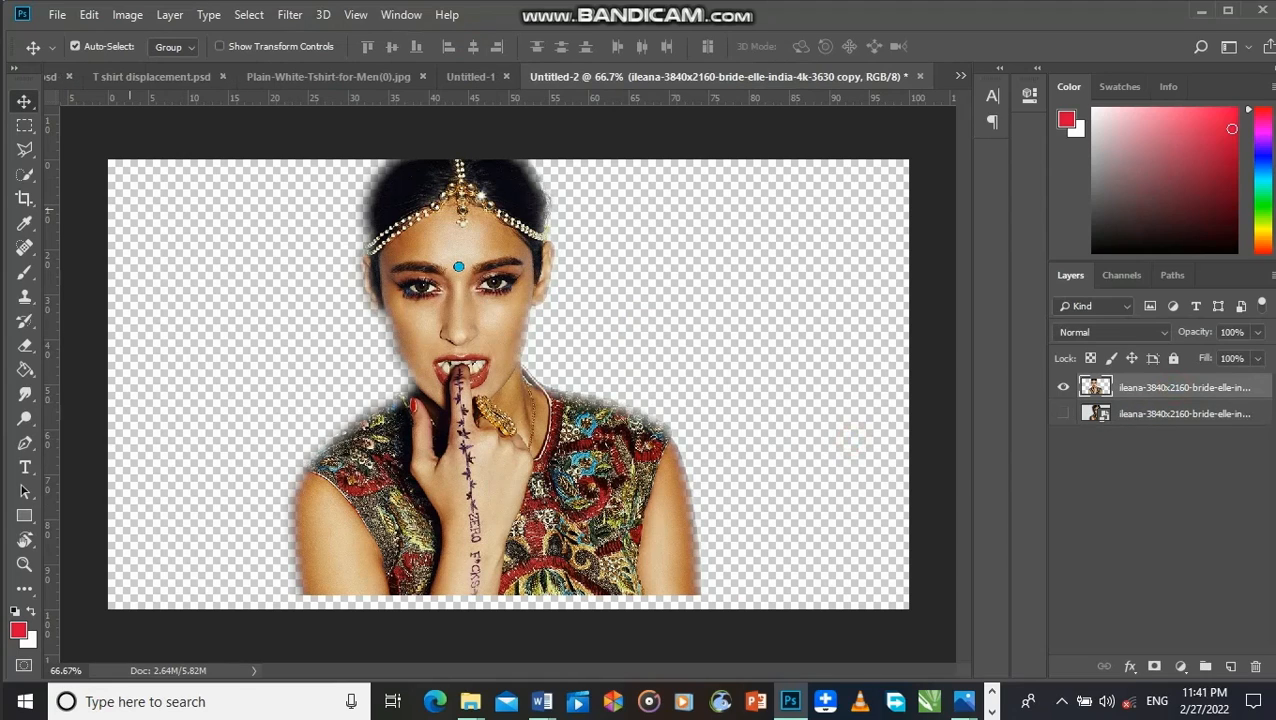
Step: Select the woman with the Quick Selection tool, trim the blurry edge areas, and add a layer mask from the selection
{"action": "left_click", "coordinate": [25, 174]}
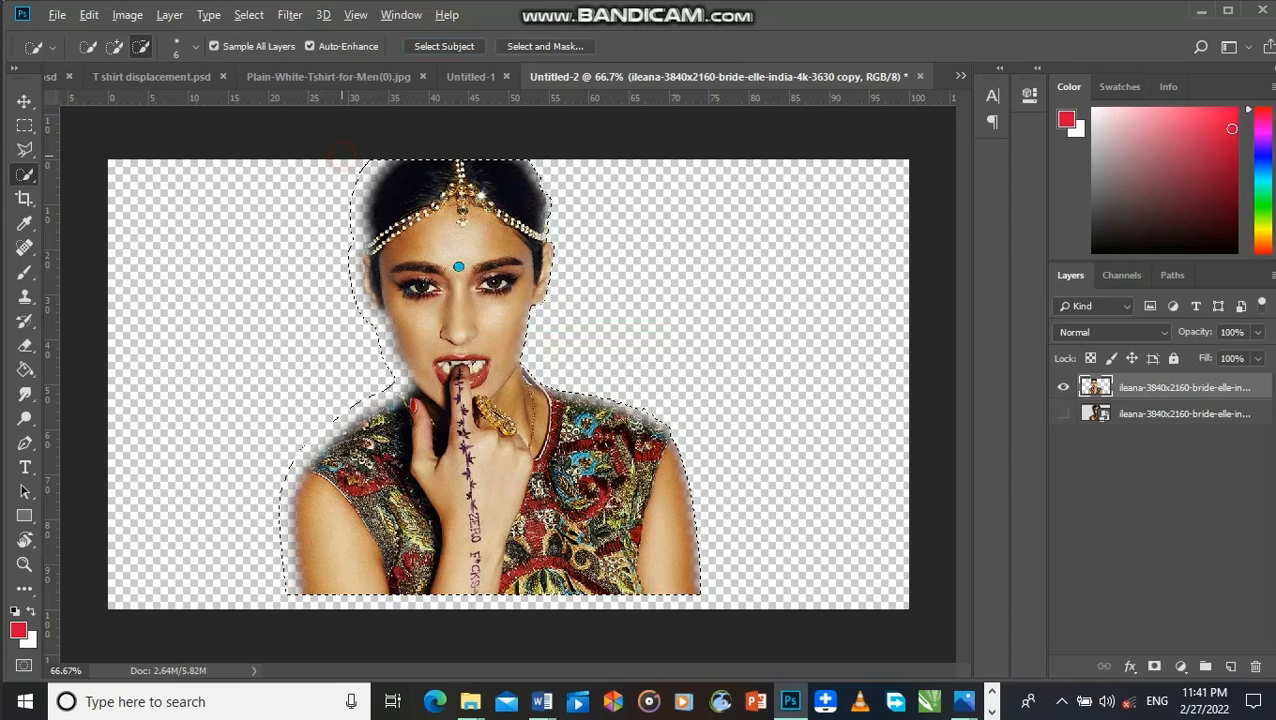
{"action": "key", "text": "alt"}
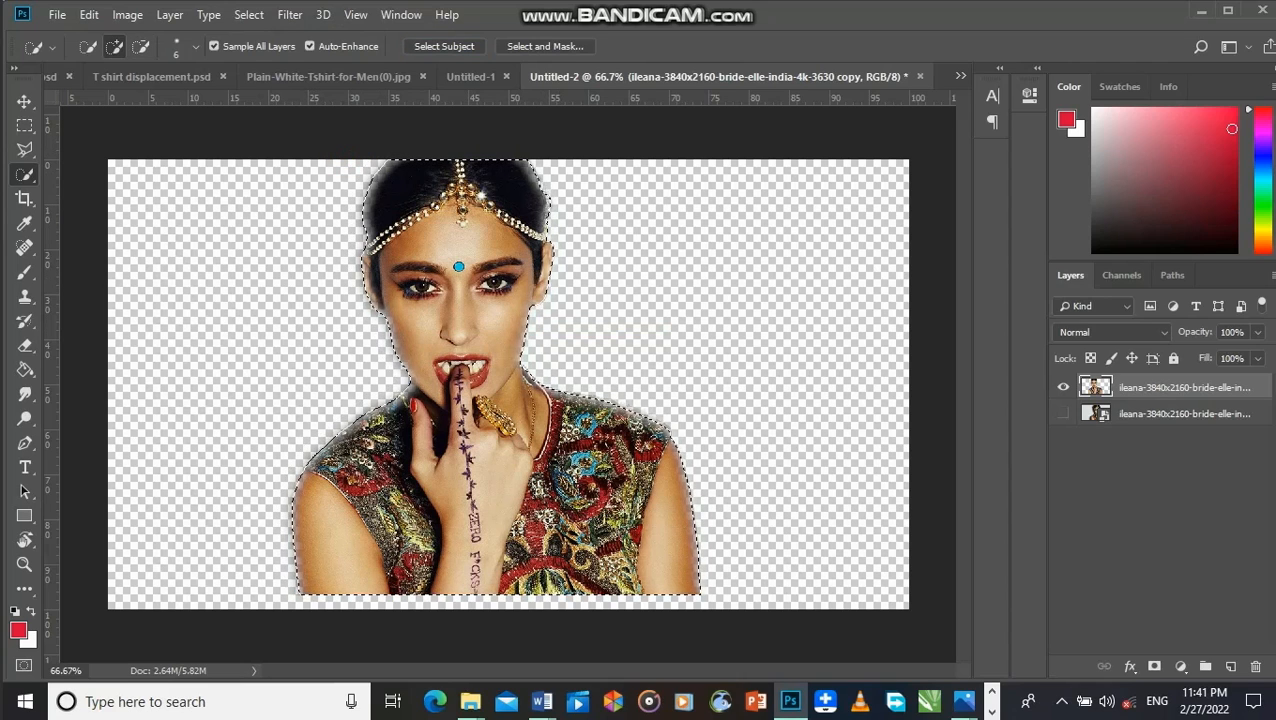
{"action": "left_click", "coordinate": [1154, 667]}
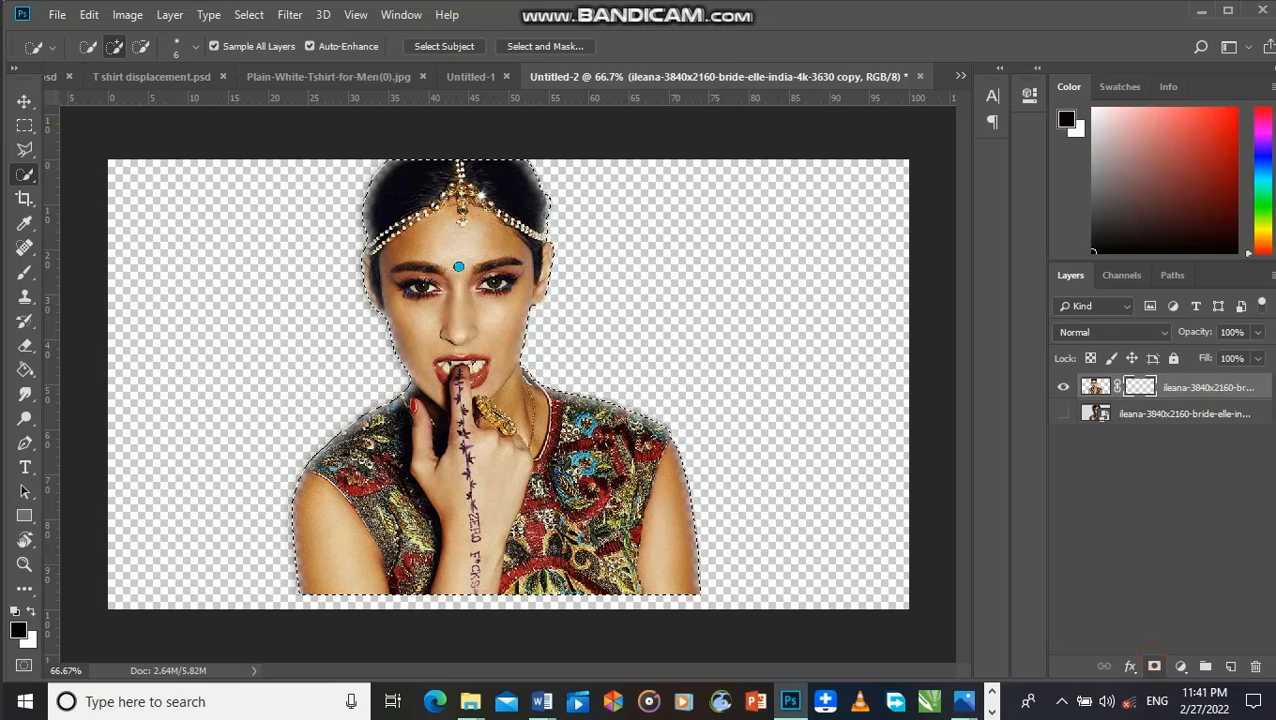
Step: Refine the layer mask with Smooth 15, Feather 1.0 px, Contrast 10% and Shift Edge +10%
{"action": "double_click", "coordinate": [1139, 387]}
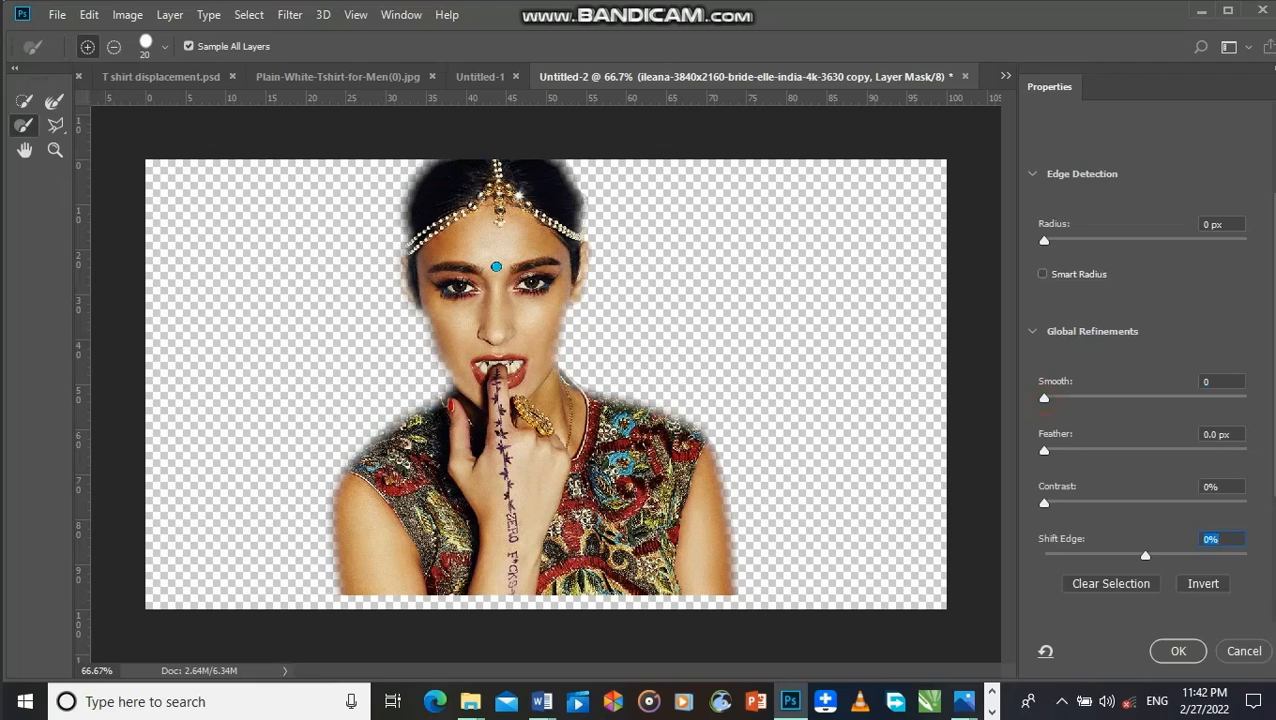
{"action": "left_click_drag", "start_coordinate": [1044, 398], "coordinate": [1064, 398]}
{"action": "left_click_drag", "start_coordinate": [1062, 399], "coordinate": [1046, 399]}
{"action": "type", "text": "15"}
{"action": "left_click_drag", "start_coordinate": [1044, 451], "coordinate": [1060, 451]}
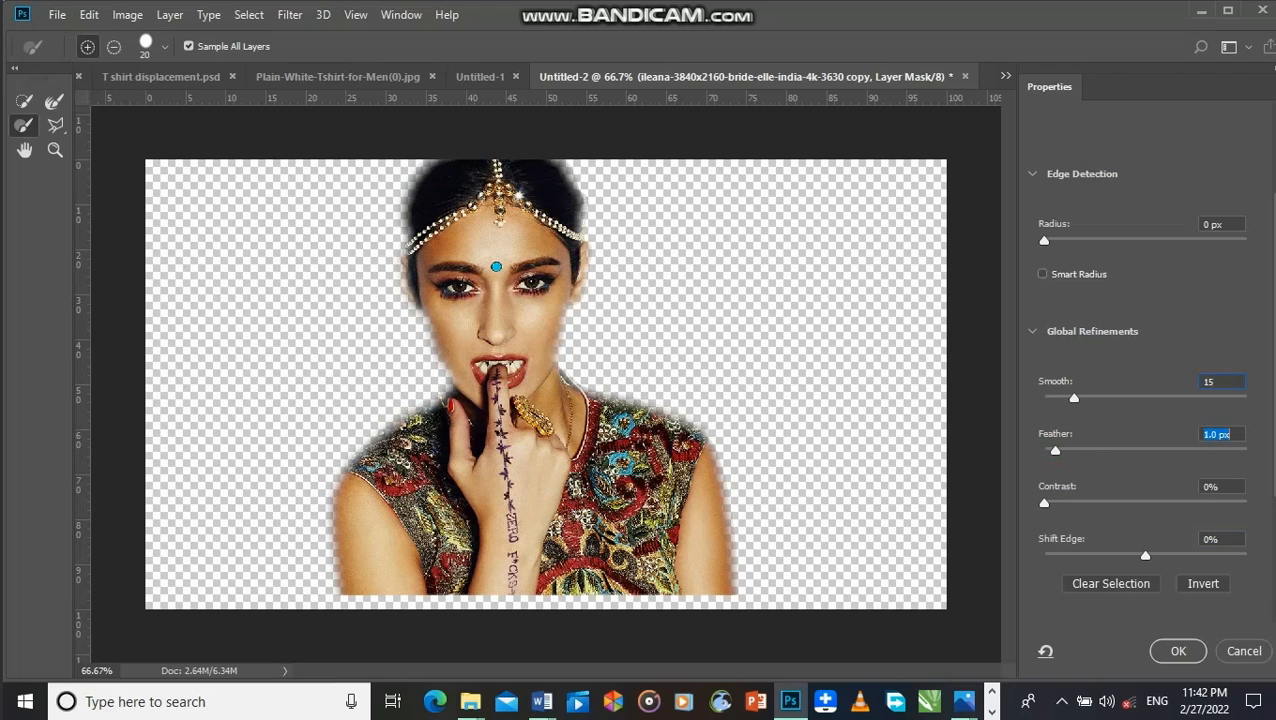
{"action": "left_click_drag", "start_coordinate": [1045, 503], "coordinate": [1051, 503]}
{"action": "left_click_drag", "start_coordinate": [1056, 503], "coordinate": [1065, 503]}
{"action": "left_click_drag", "start_coordinate": [1145, 555], "coordinate": [1155, 555]}
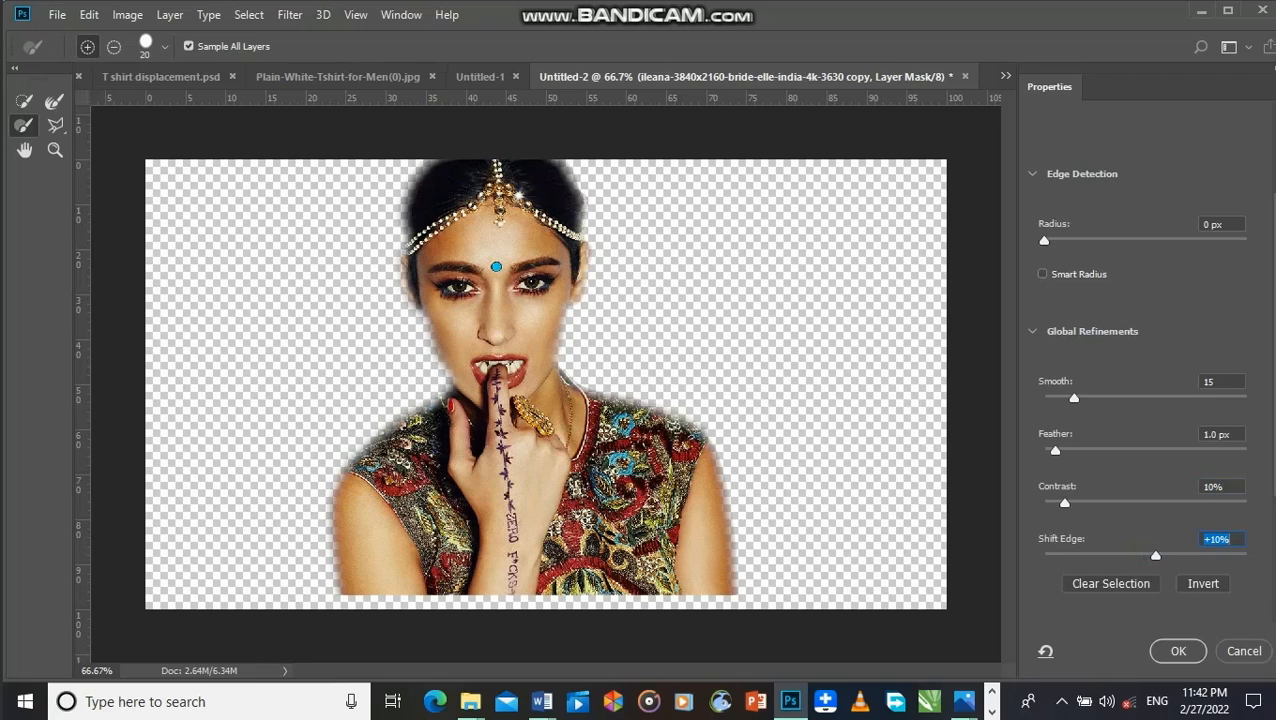
{"action": "left_click", "coordinate": [1178, 651]}
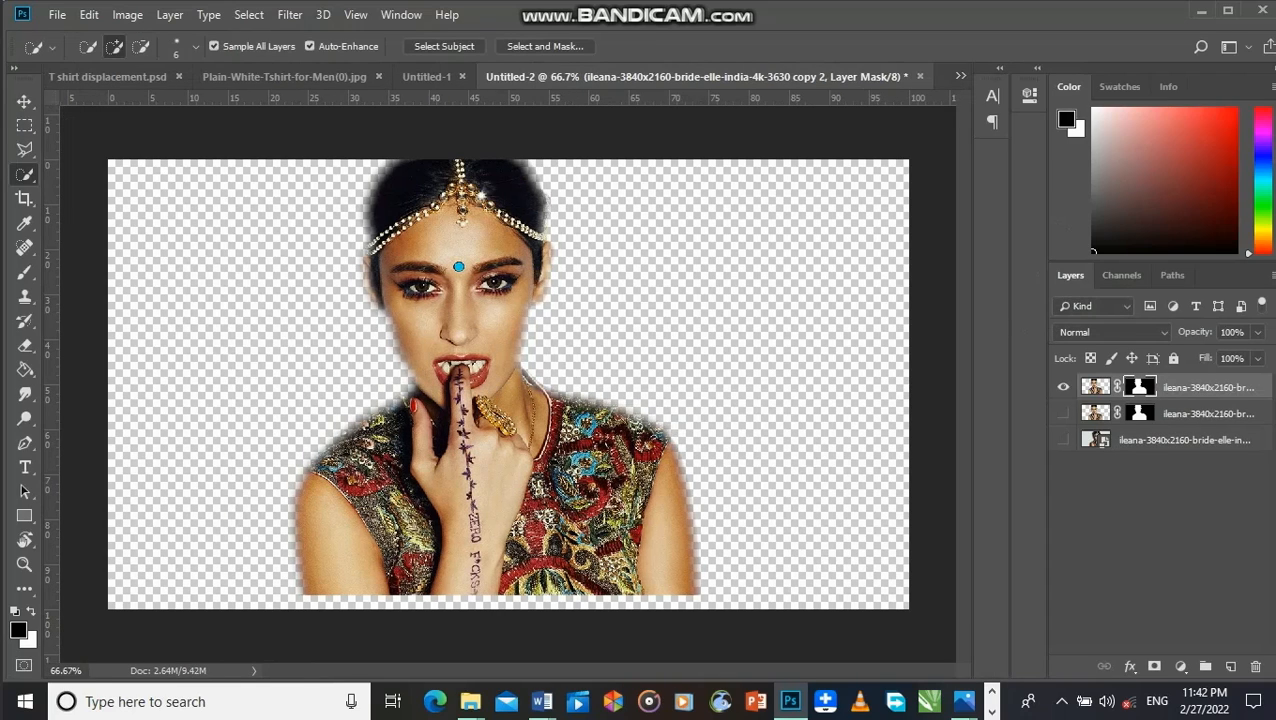
Step: Quick-export the masked cutout layer as PNG-8 to the Desktop under the file name "Transparent background"
{"action": "right_click", "coordinate": [1176, 386]}
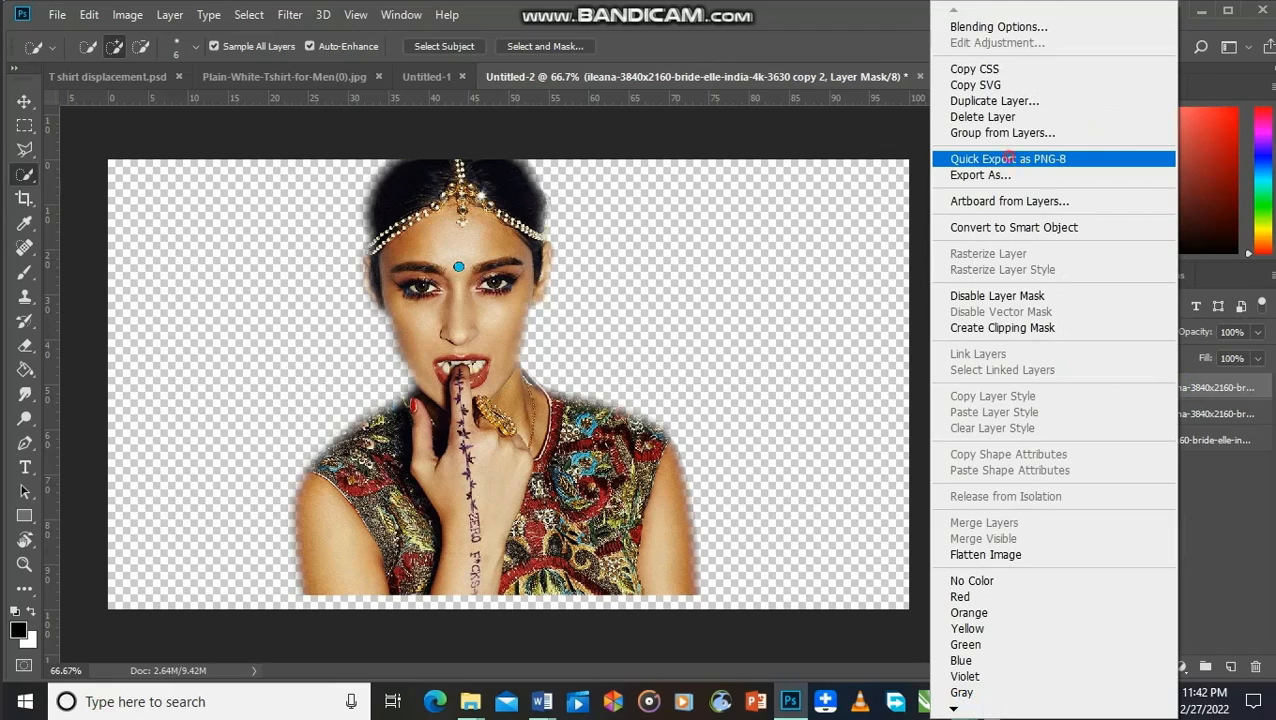
{"action": "left_click", "coordinate": [1008, 158]}
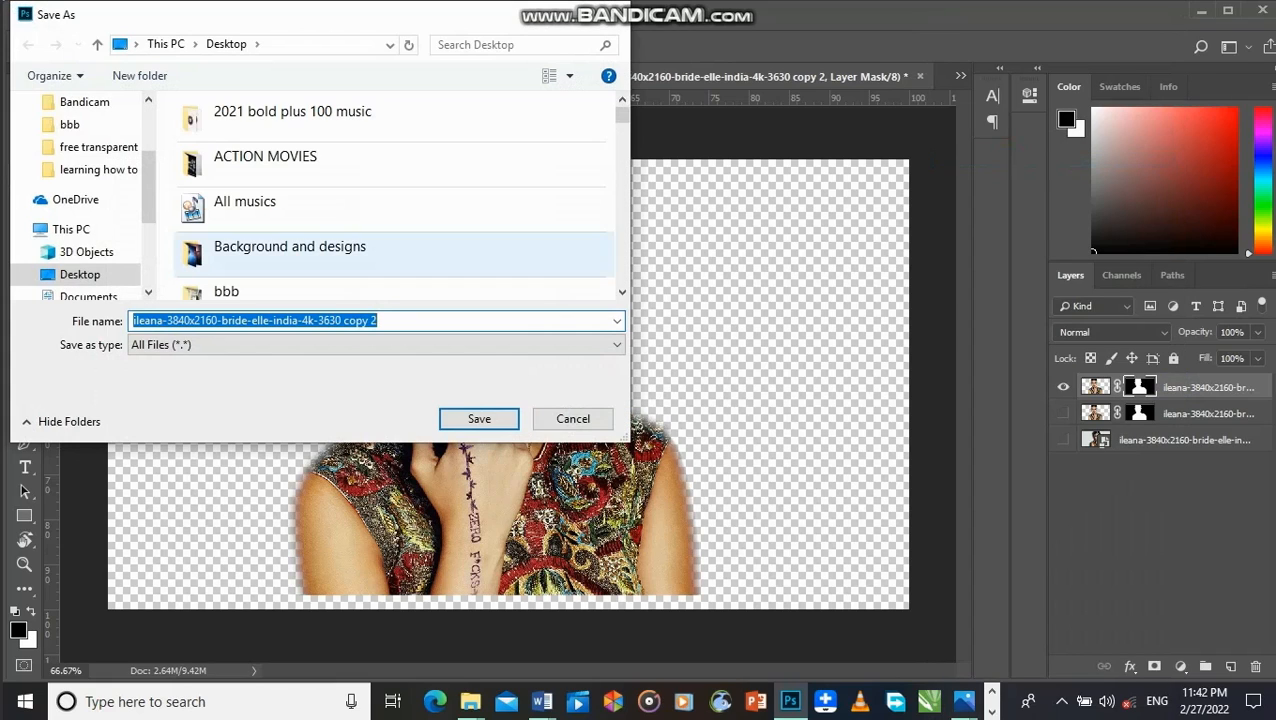
{"action": "type", "text": "Trans"}
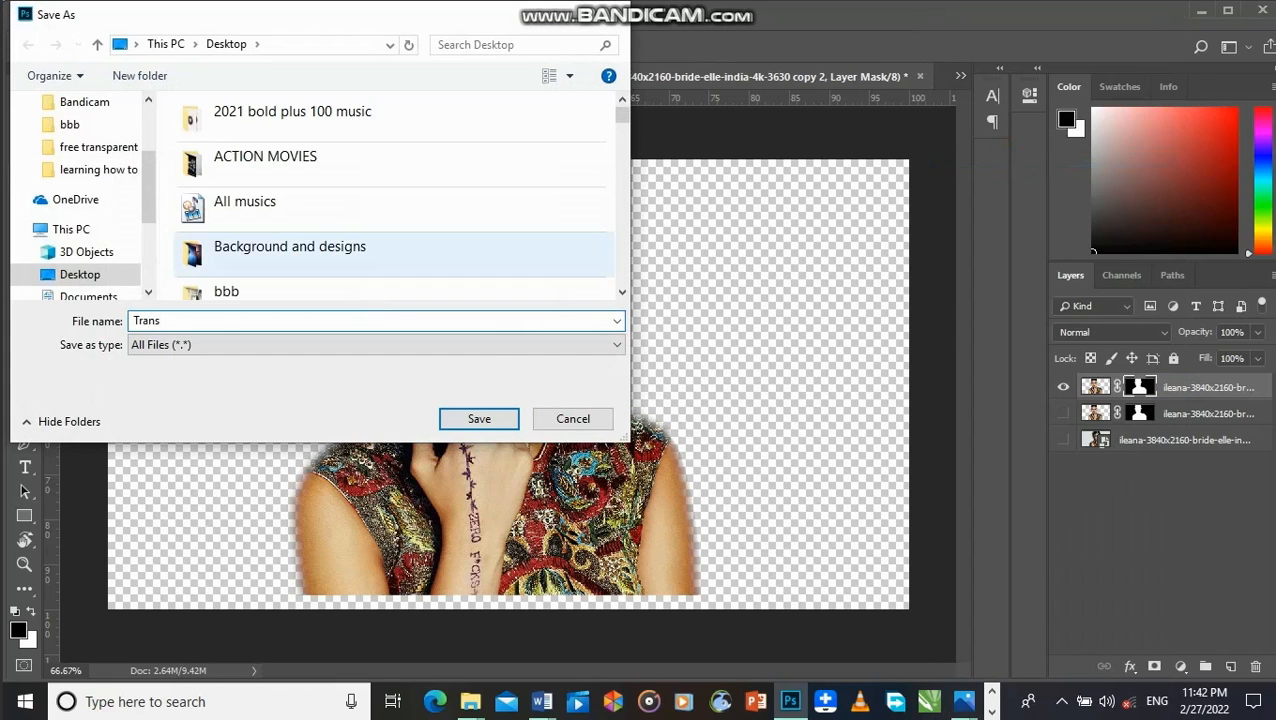
{"action": "type", "text": "parent background"}
{"action": "left_click", "coordinate": [80, 274]}
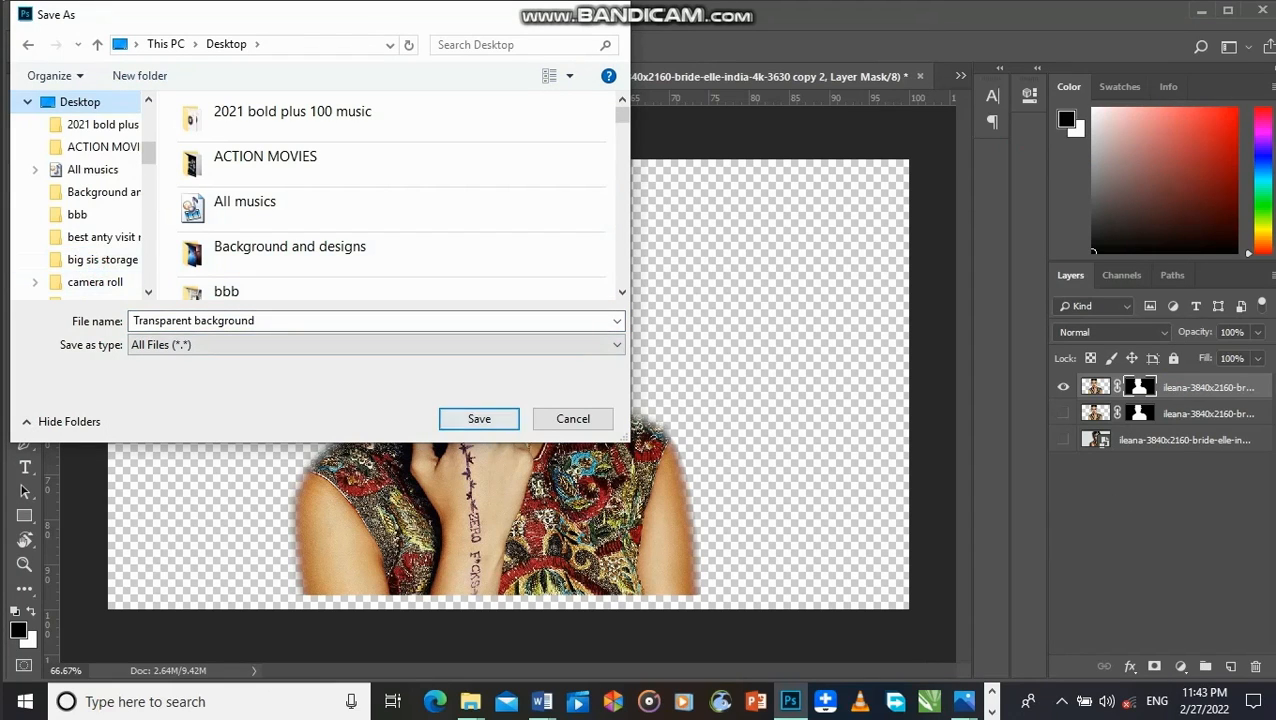
{"action": "left_click", "coordinate": [479, 418]}
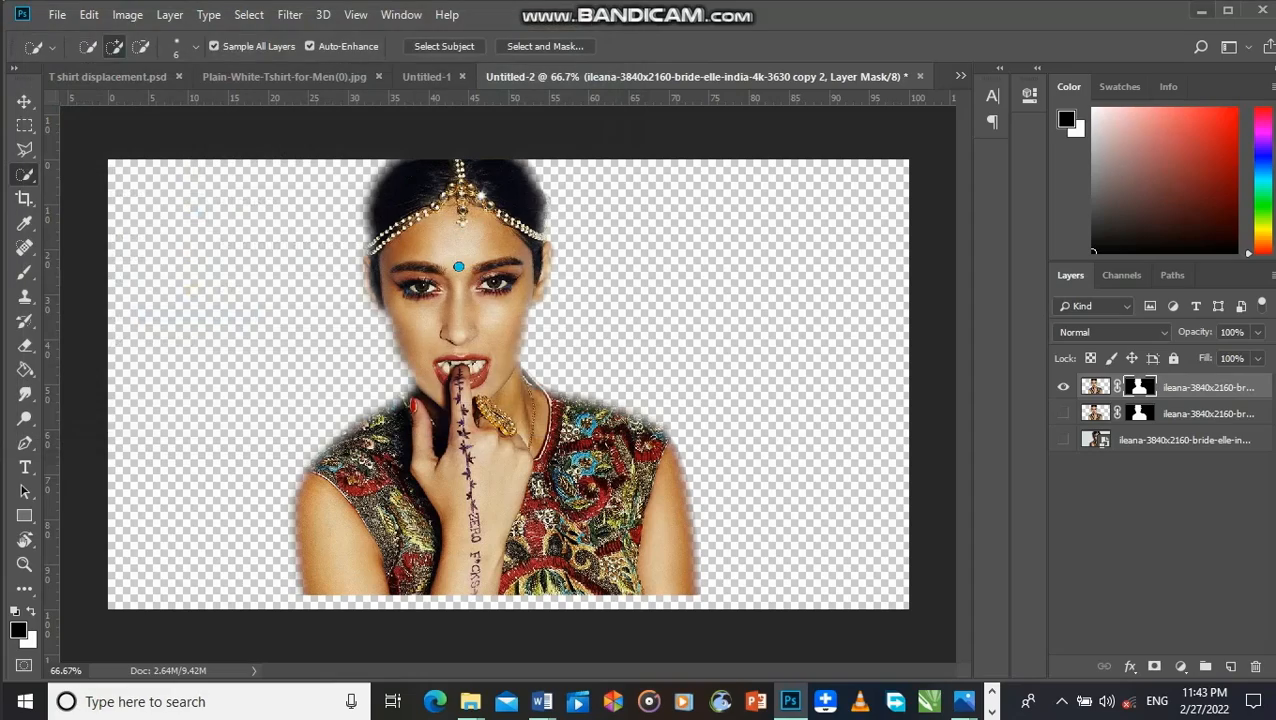
Step: Show the desktop, refresh it, and view the exported "Transparent background" image in Photos before closing the viewer
{"action": "key", "text": "super+d"}
{"action": "right_click", "coordinate": [1074, 200]}
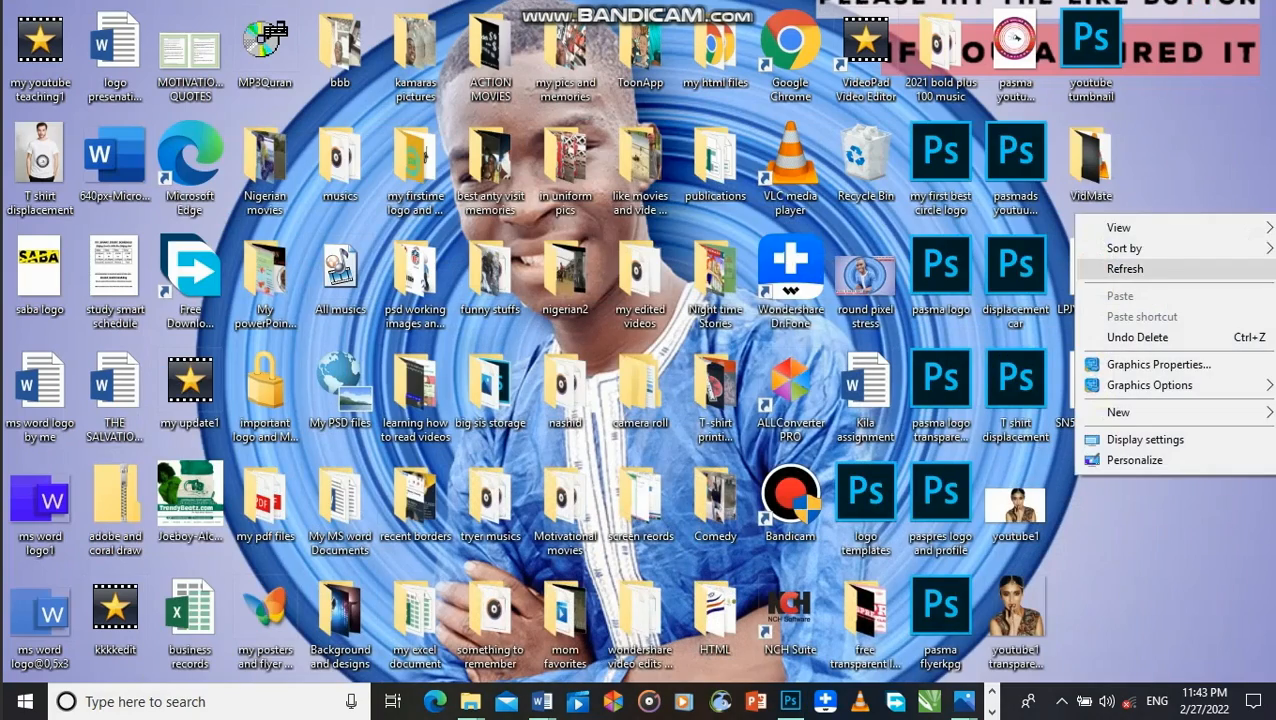
{"action": "left_click", "coordinate": [1130, 267]}
{"action": "right_click", "coordinate": [1072, 272]}
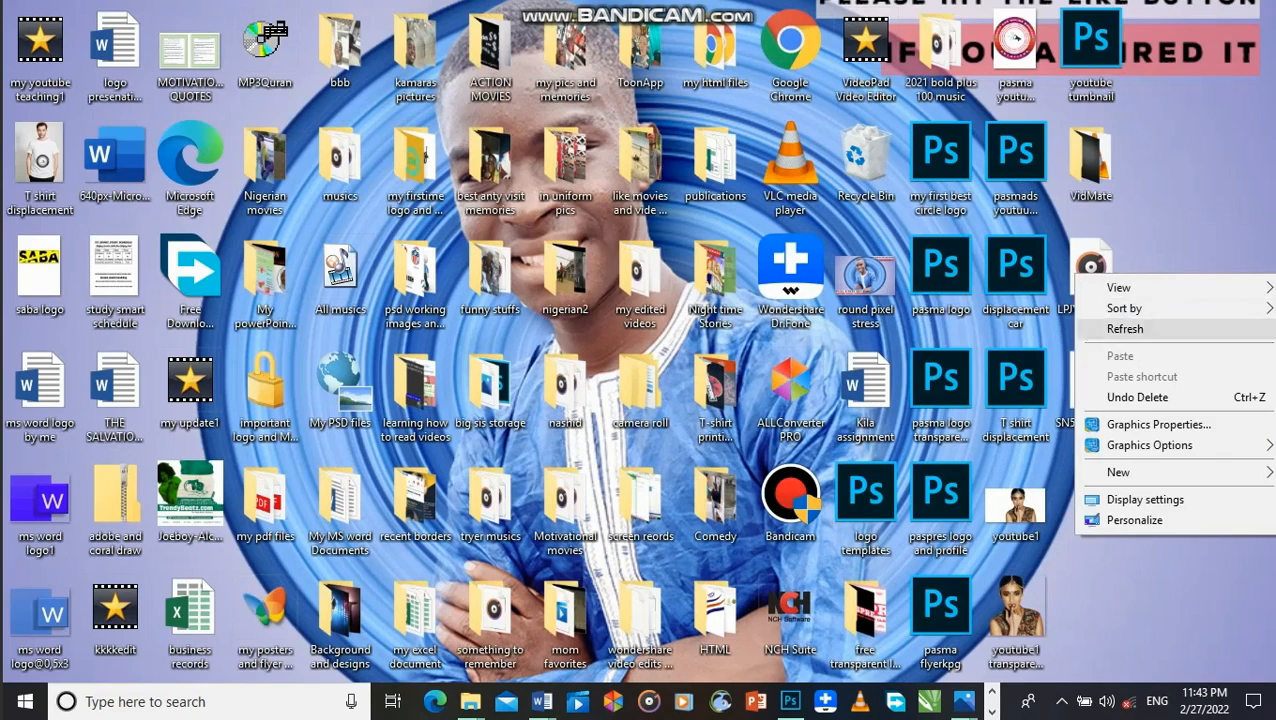
{"action": "left_click", "coordinate": [1110, 331]}
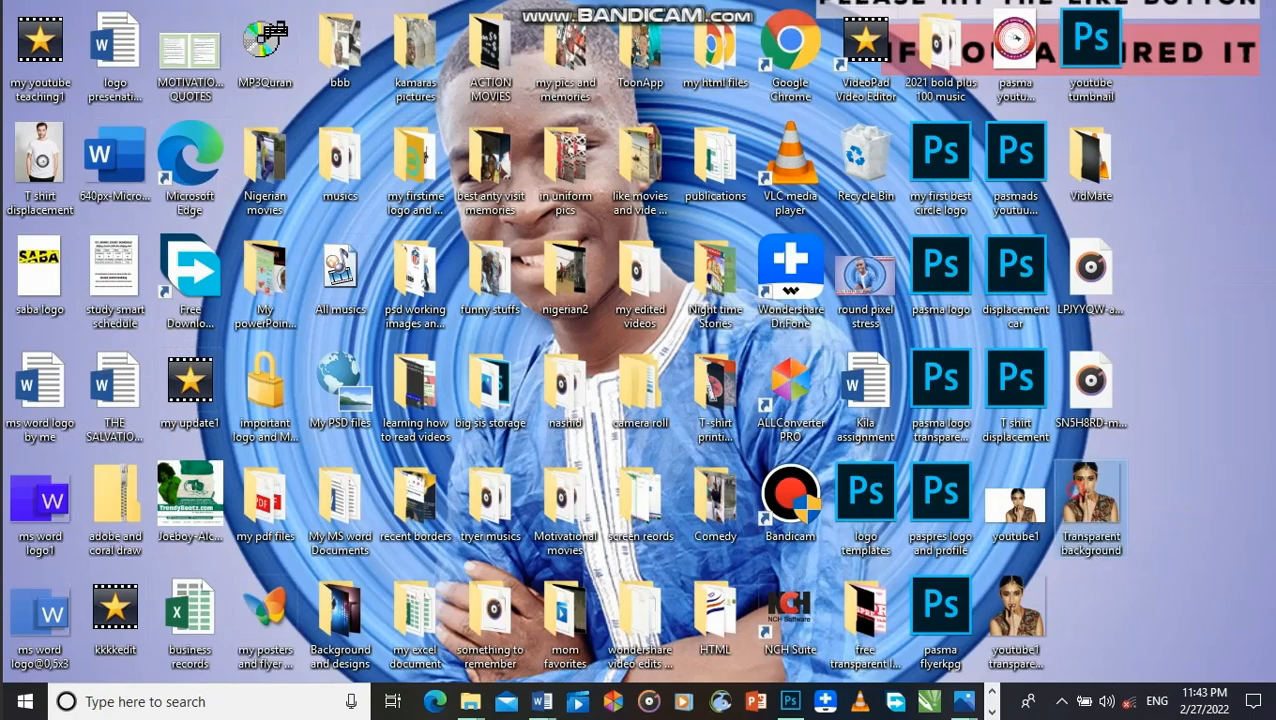
{"action": "double_click", "coordinate": [1090, 500]}
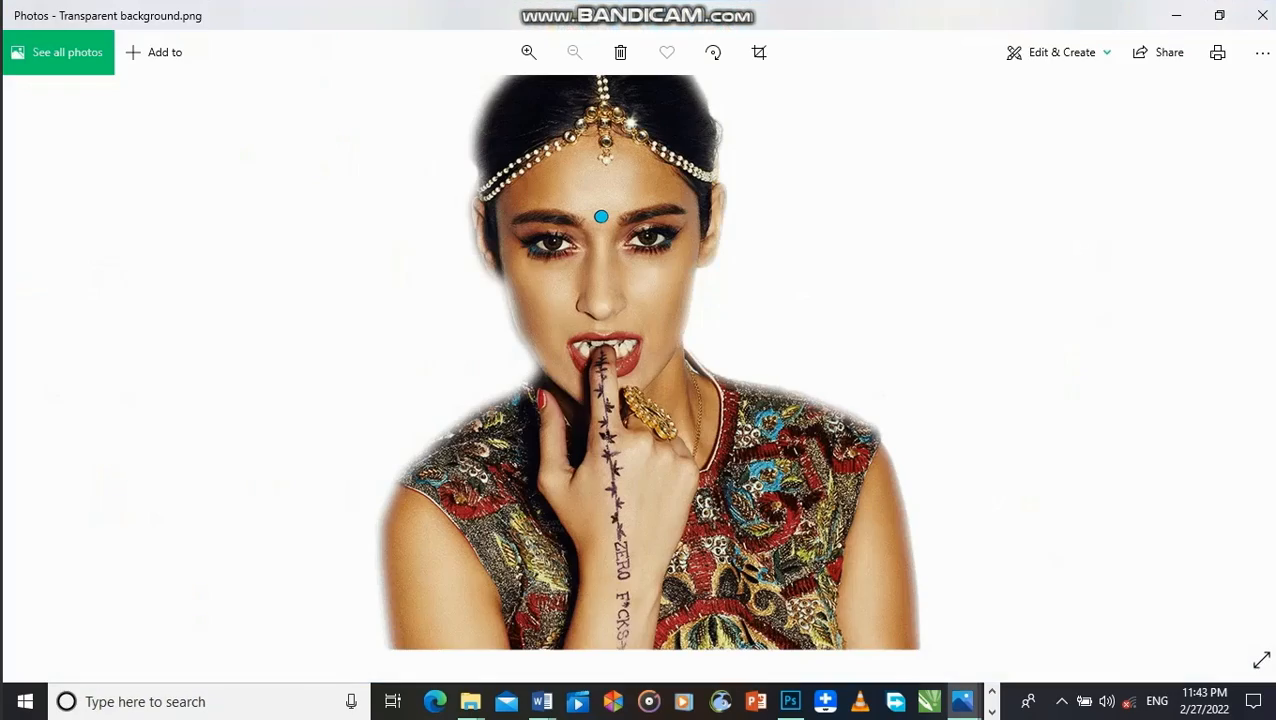
{"action": "left_click", "coordinate": [1262, 15]}
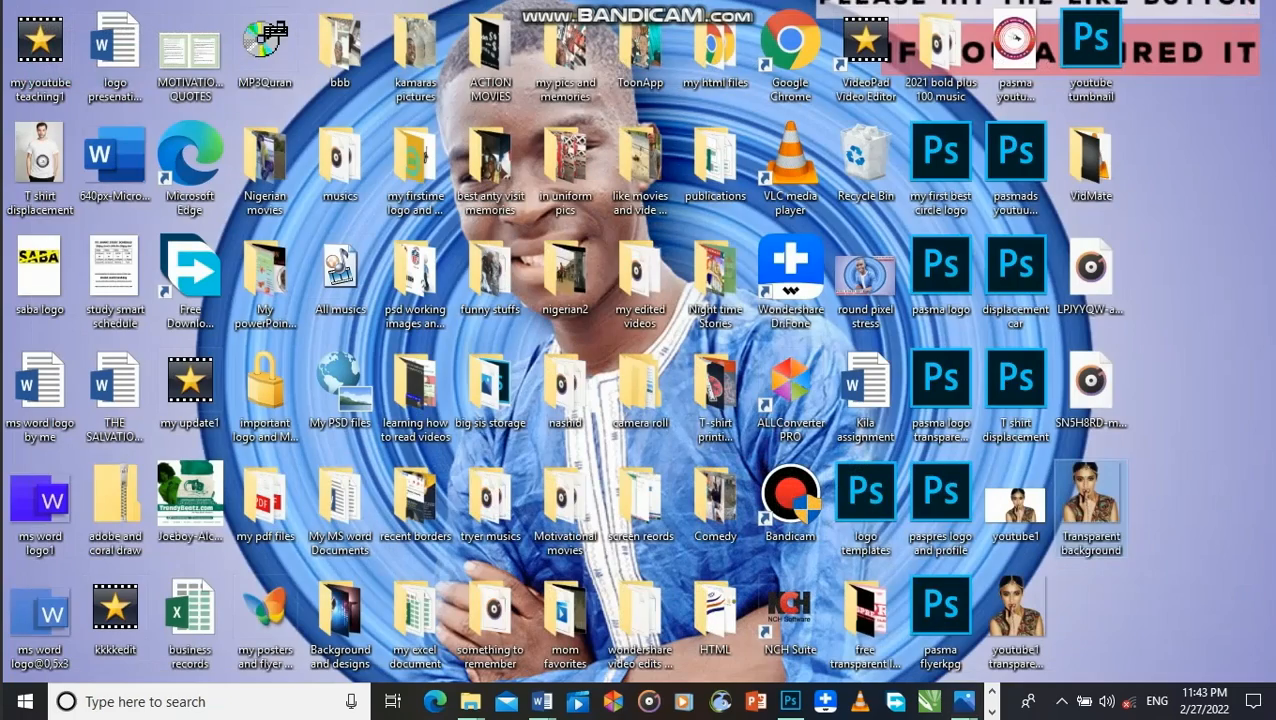
Step: Open the exported "Transparent background" image from the desktop in Adobe Photoshop CC 2018
{"action": "left_click_drag", "start_coordinate": [1082, 500], "coordinate": [1088, 502]}
{"action": "right_click", "coordinate": [1090, 500]}
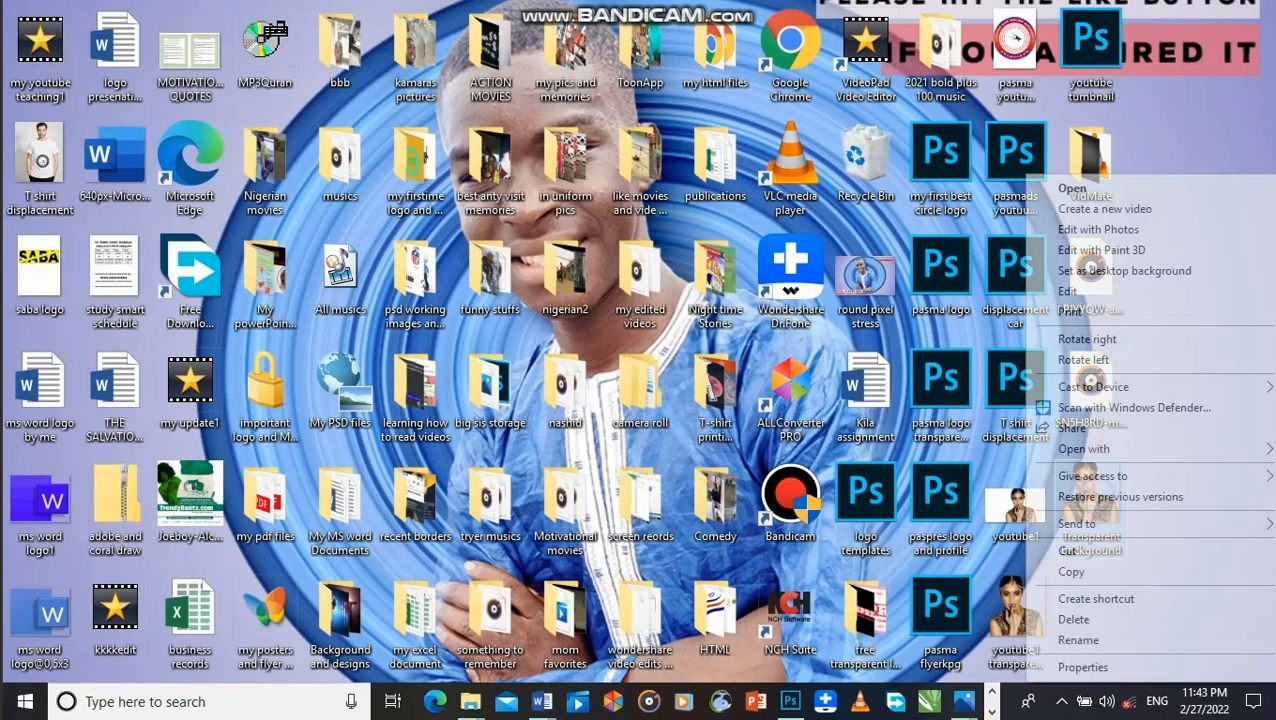
{"action": "mouse_move", "coordinate": [1090, 448]}
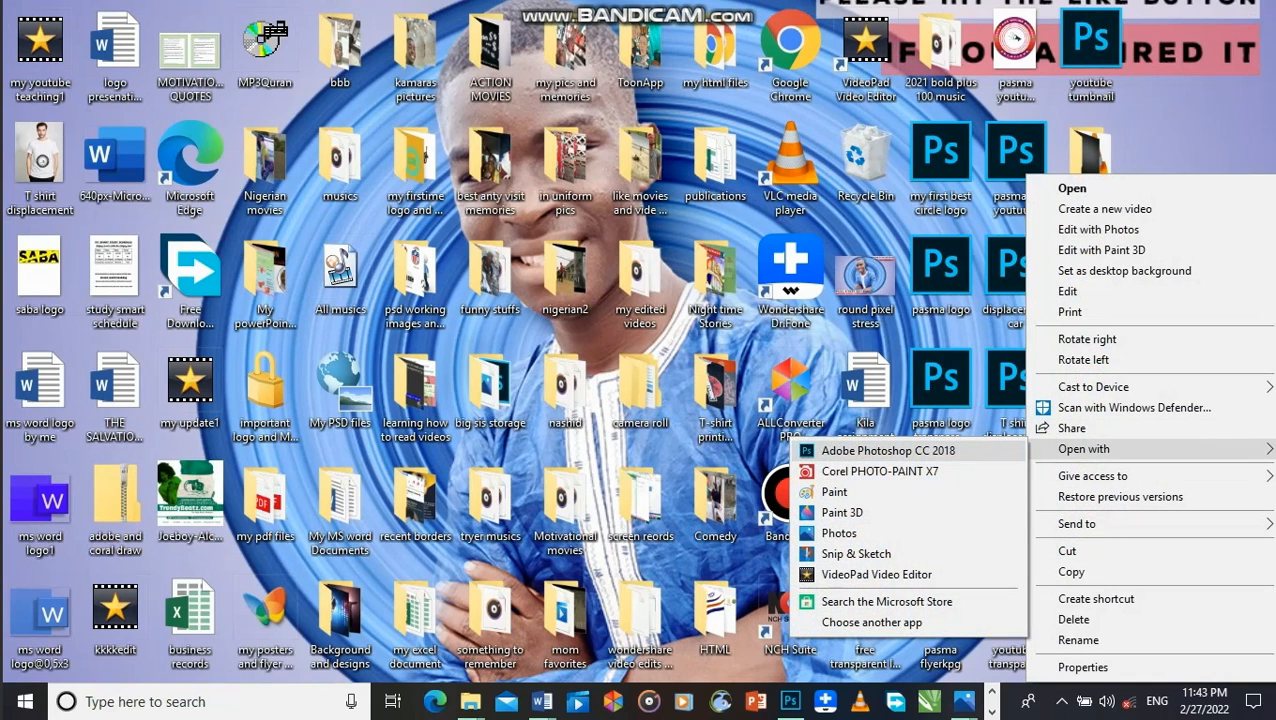
{"action": "left_click", "coordinate": [990, 456]}
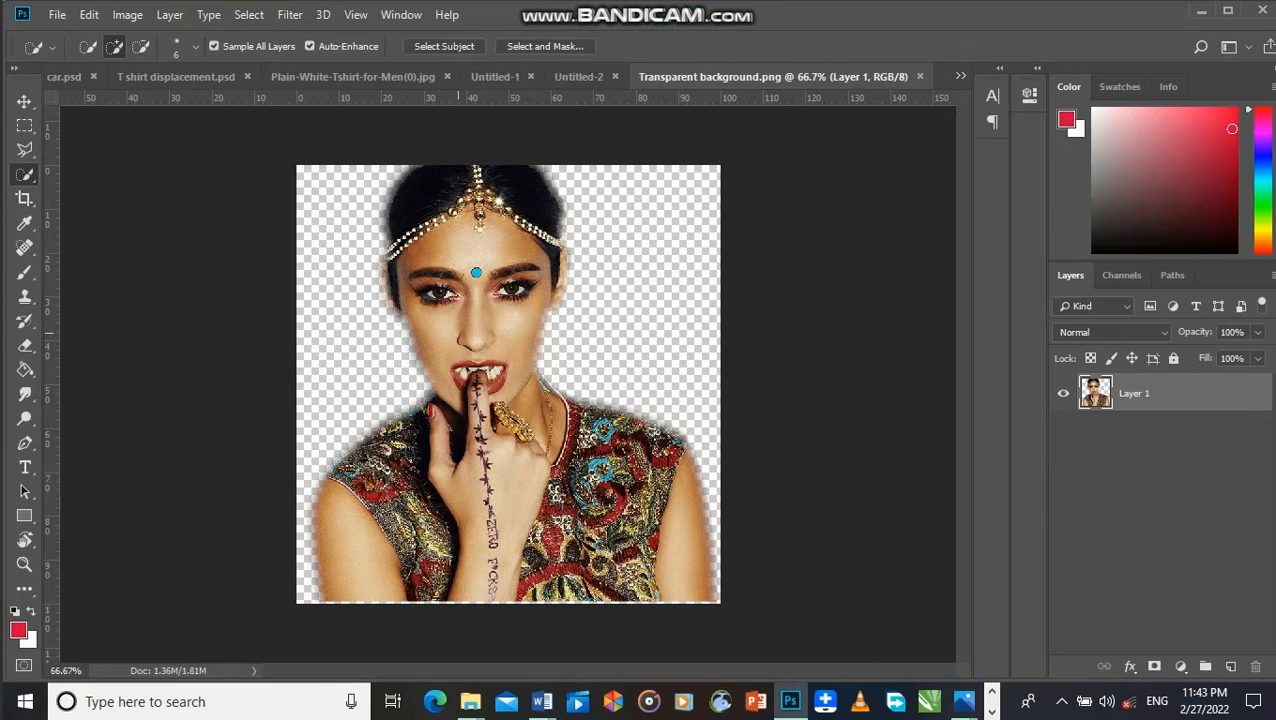
Step: Add a text layer reading "transparent background now" over the cutout, beginning beside the woman's face
{"action": "left_click", "coordinate": [25, 467]}
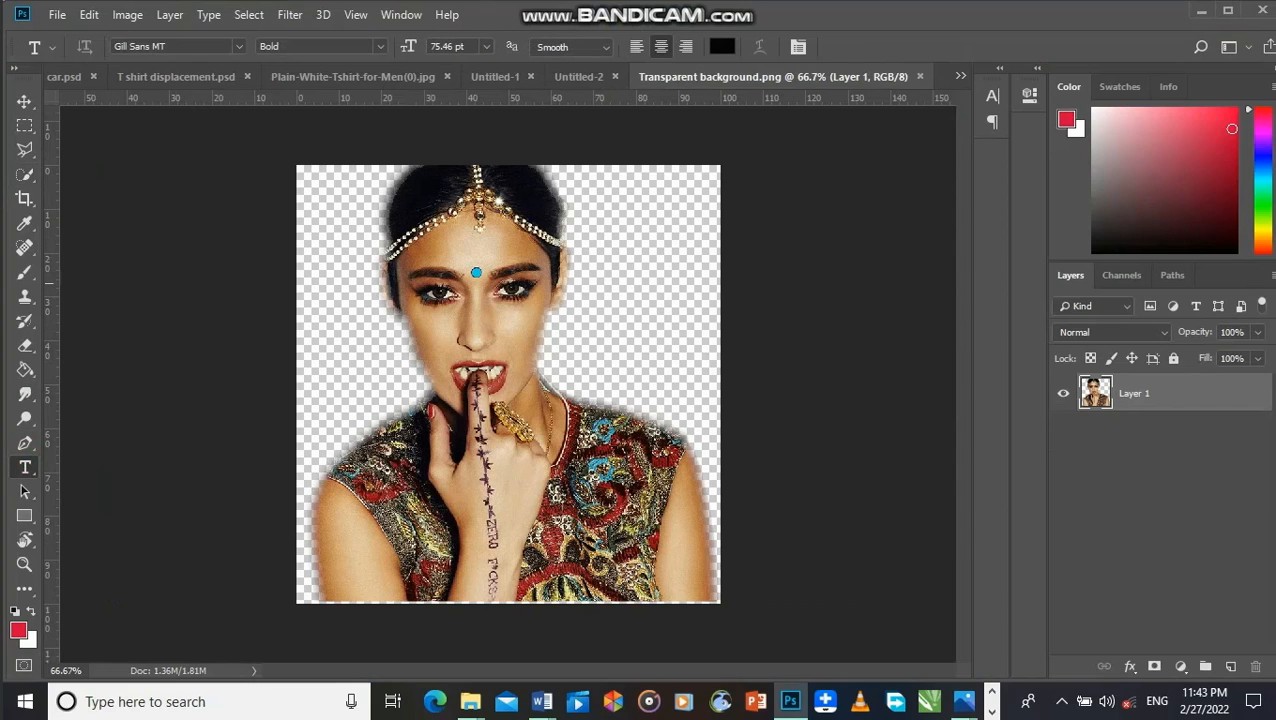
{"action": "left_click", "coordinate": [365, 357]}
{"action": "type", "text": "tra"}
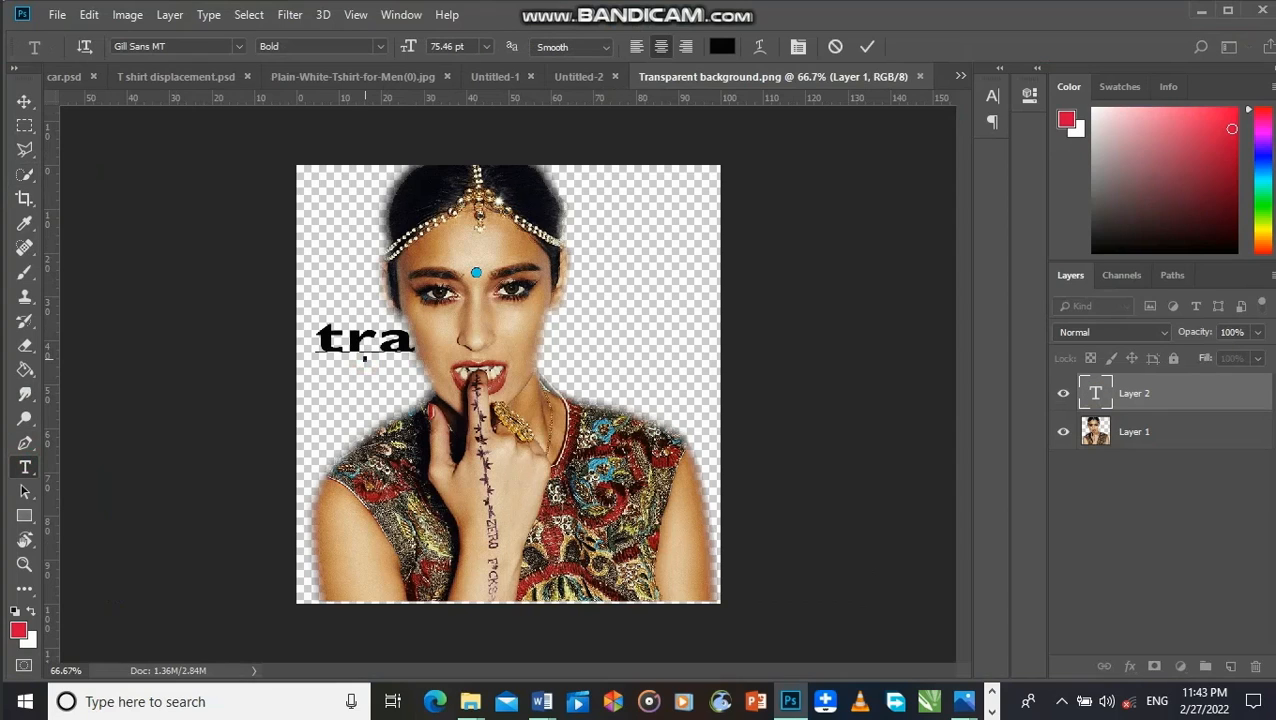
{"action": "type", "text": "nspar"}
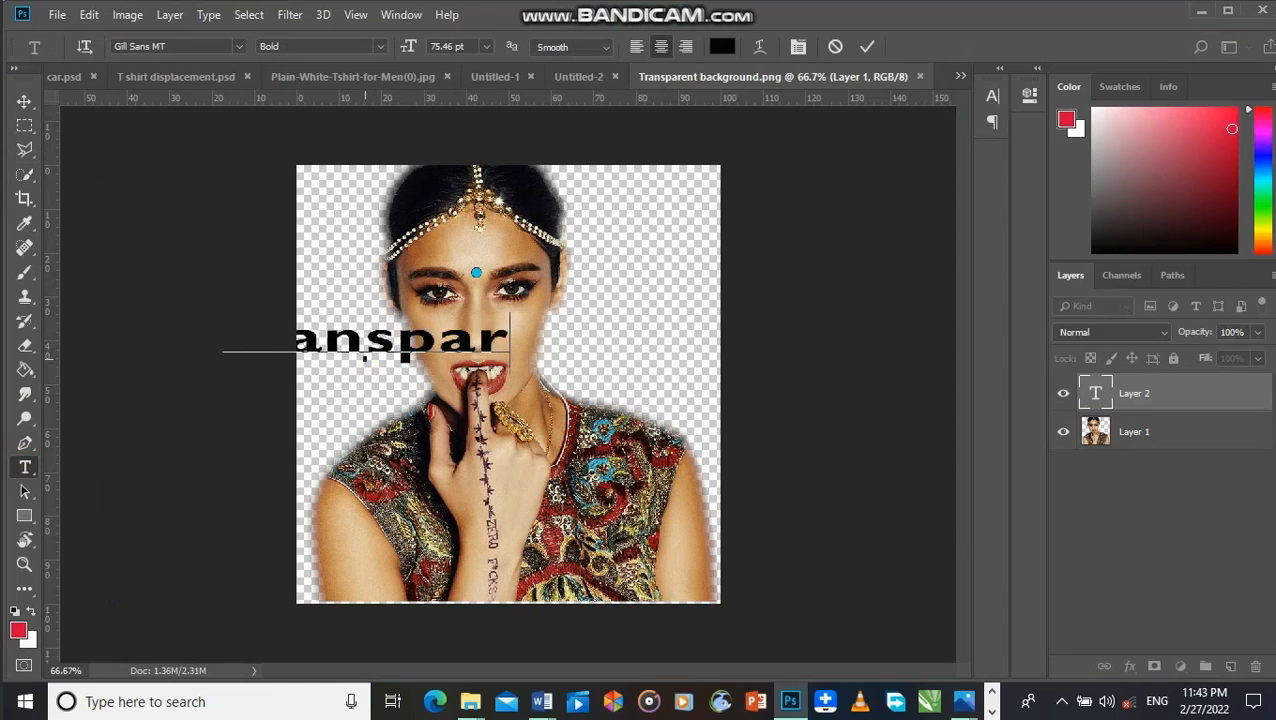
{"action": "type", "text": "ent back"}
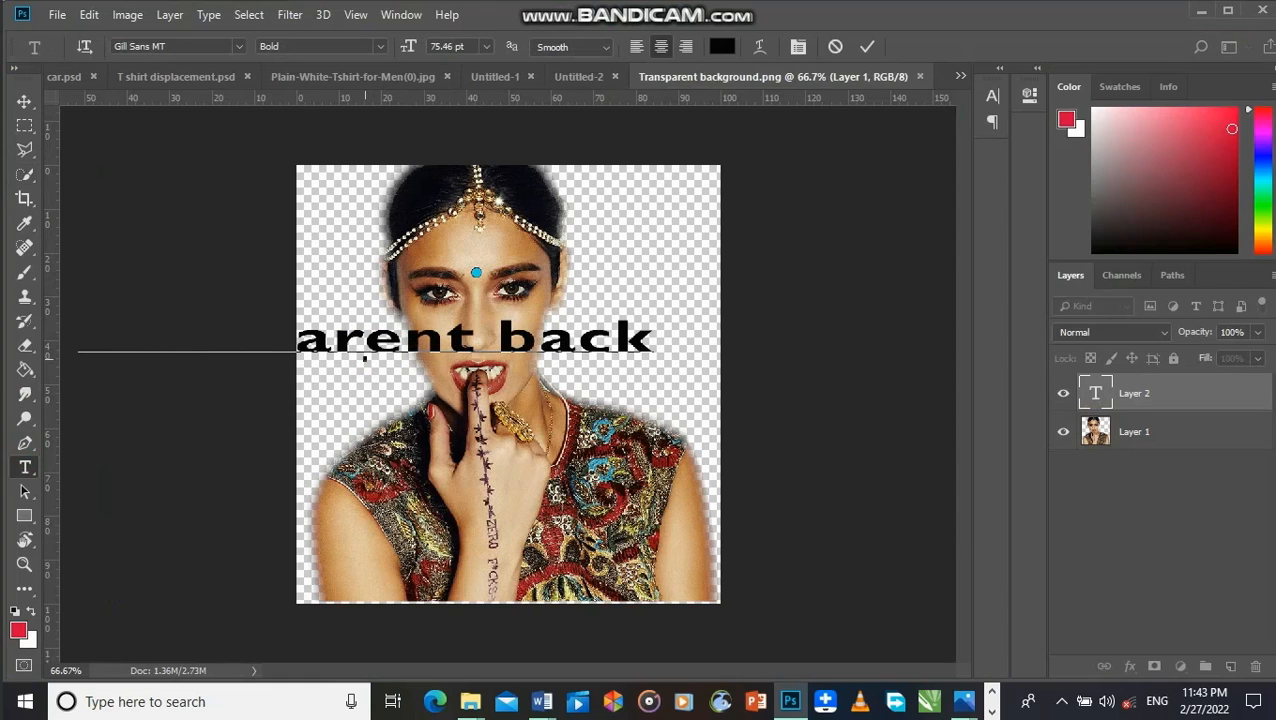
{"action": "type", "text": "groun"}
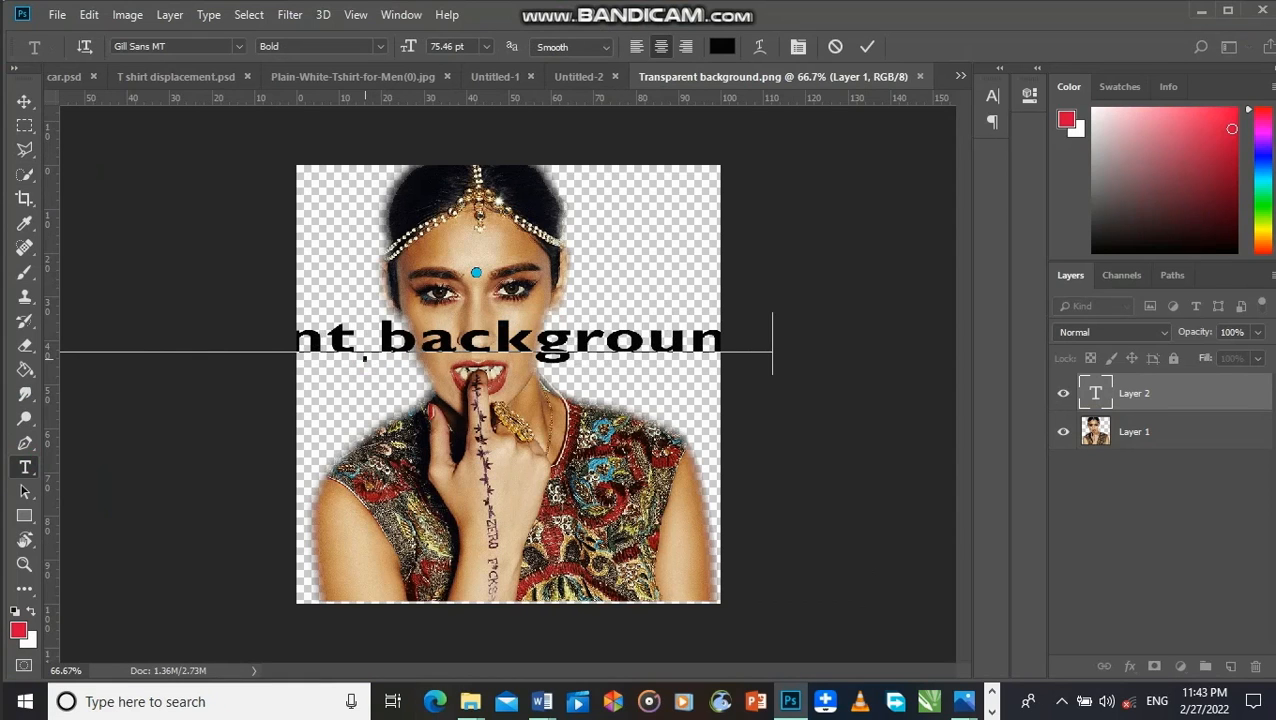
{"action": "type", "text": "d"}
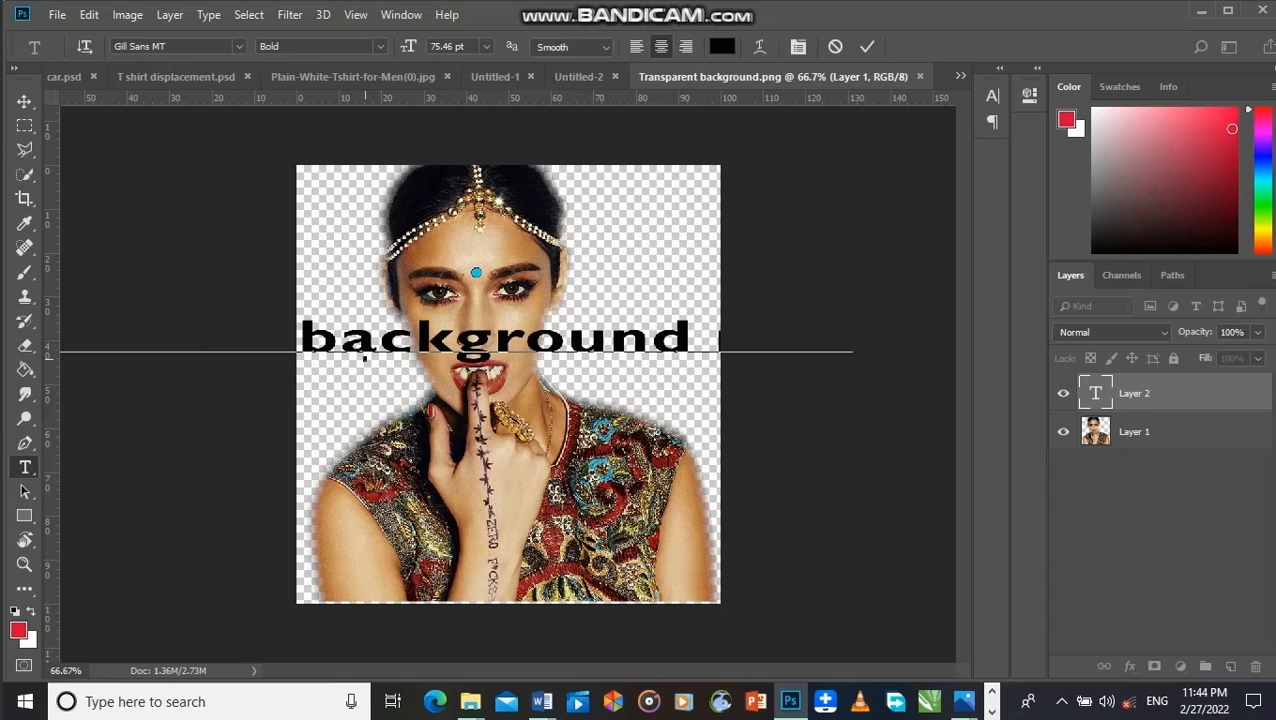
Step: Set the size of the whole text to 23.46 pt and move it rightward and slightly up across the woman's face
{"action": "key", "text": "ctrl+a"}
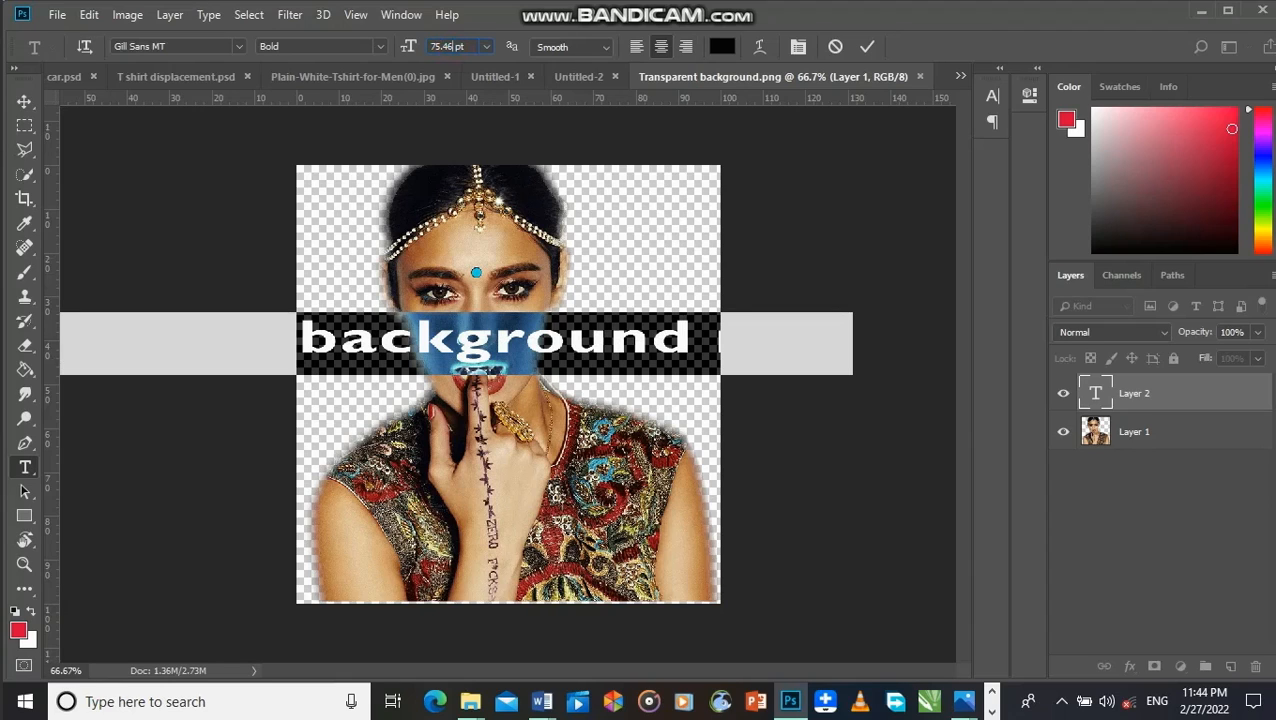
{"action": "key", "text": "Down"}
{"action": "key", "text": "Down"}
{"action": "key", "text": "Down"}
{"action": "key", "text": "Down"}
{"action": "key", "text": "Down"}
{"action": "key", "text": "Down"}
{"action": "key", "text": "Down"}
{"action": "key", "text": "Down"}
{"action": "key", "text": "Down"}
{"action": "key", "text": "Down"}
{"action": "key", "text": "Down"}
{"action": "key", "text": "Down"}
{"action": "key", "text": "Down"}
{"action": "key", "text": "Down"}
{"action": "key", "text": "Down"}
{"action": "key", "text": "Down"}
{"action": "key", "text": "Down"}
{"action": "key", "text": "Down"}
{"action": "key", "text": "Down"}
{"action": "key", "text": "Down"}
{"action": "key", "text": "Down"}
{"action": "key", "text": "Down"}
{"action": "key", "text": "Down"}
{"action": "key", "text": "Down"}
{"action": "key", "text": "Down"}
{"action": "key", "text": "Down"}
{"action": "key", "text": "Down"}
{"action": "key", "text": "Down"}
{"action": "key", "text": "Down"}
{"action": "key", "text": "Down"}
{"action": "key", "text": "Down"}
{"action": "key", "text": "Down"}
{"action": "key", "text": "Down"}
{"action": "key", "text": "Down"}
{"action": "key", "text": "Down"}
{"action": "key", "text": "Down"}
{"action": "key", "text": "Down"}
{"action": "key", "text": "Down"}
{"action": "key", "text": "Down"}
{"action": "key", "text": "Down"}
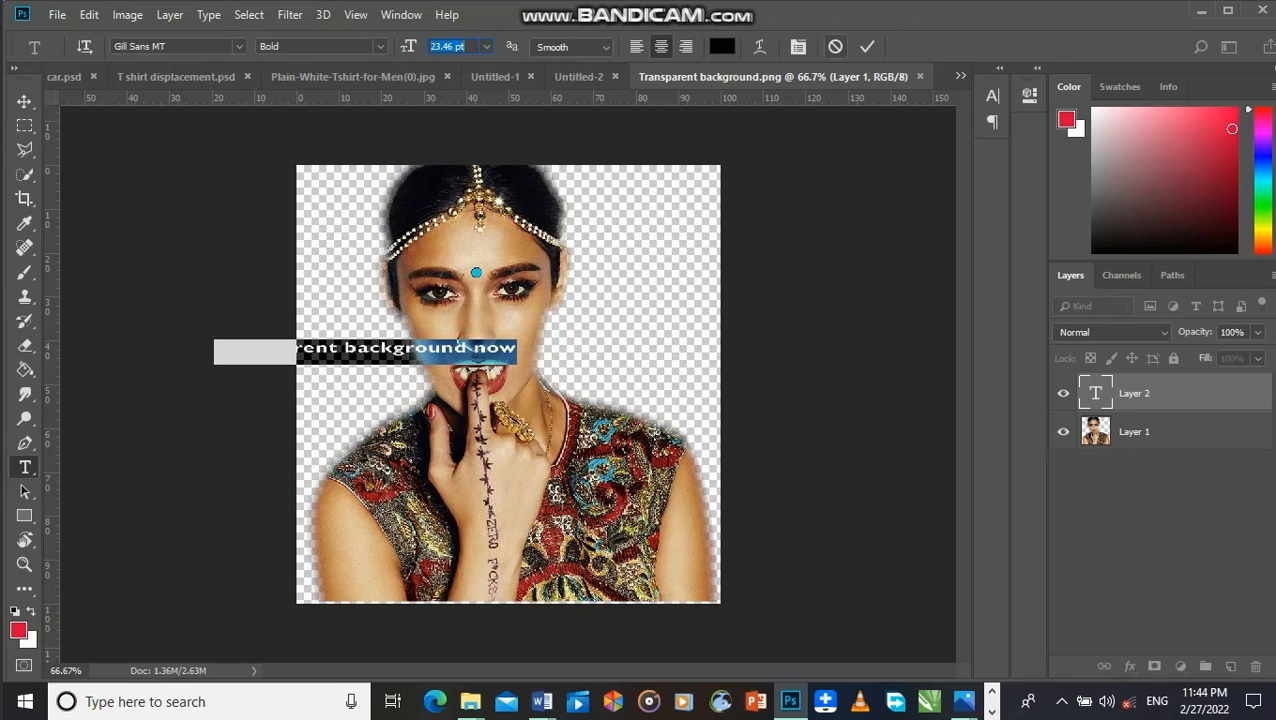
{"action": "left_click", "coordinate": [866, 46]}
{"action": "key", "text": "v"}
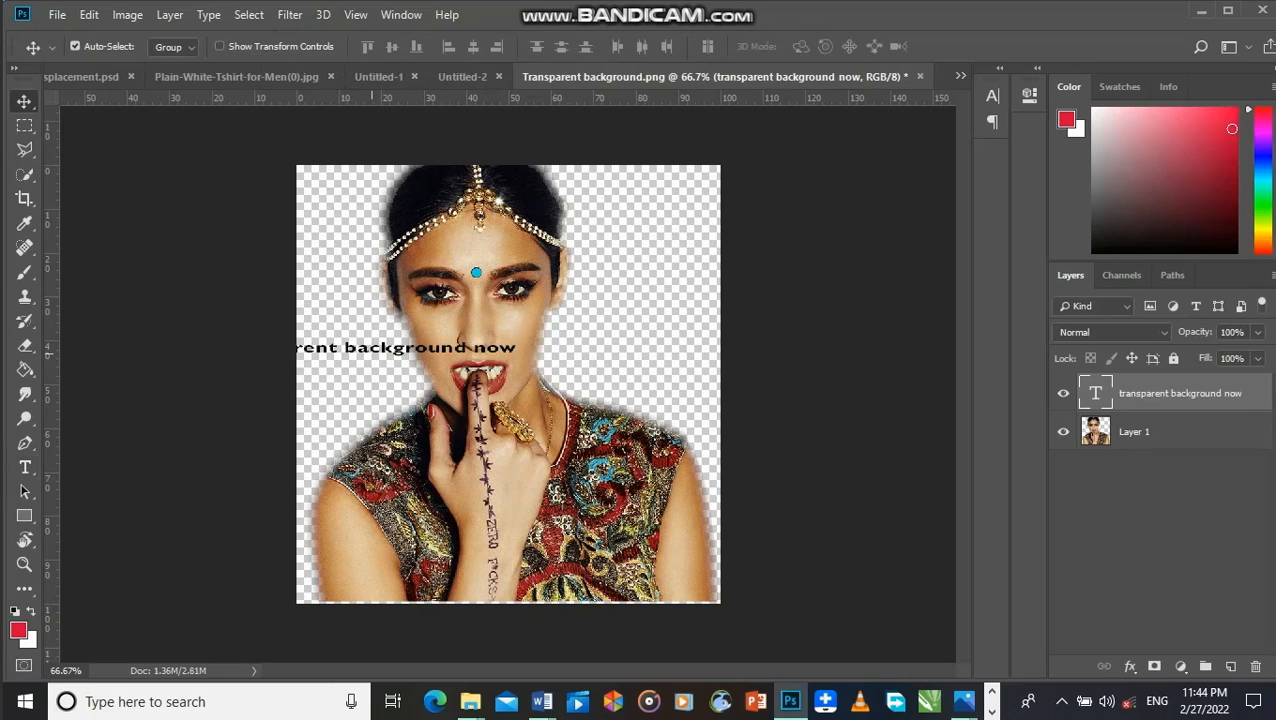
{"action": "left_click_drag", "start_coordinate": [372, 345], "coordinate": [524, 324]}
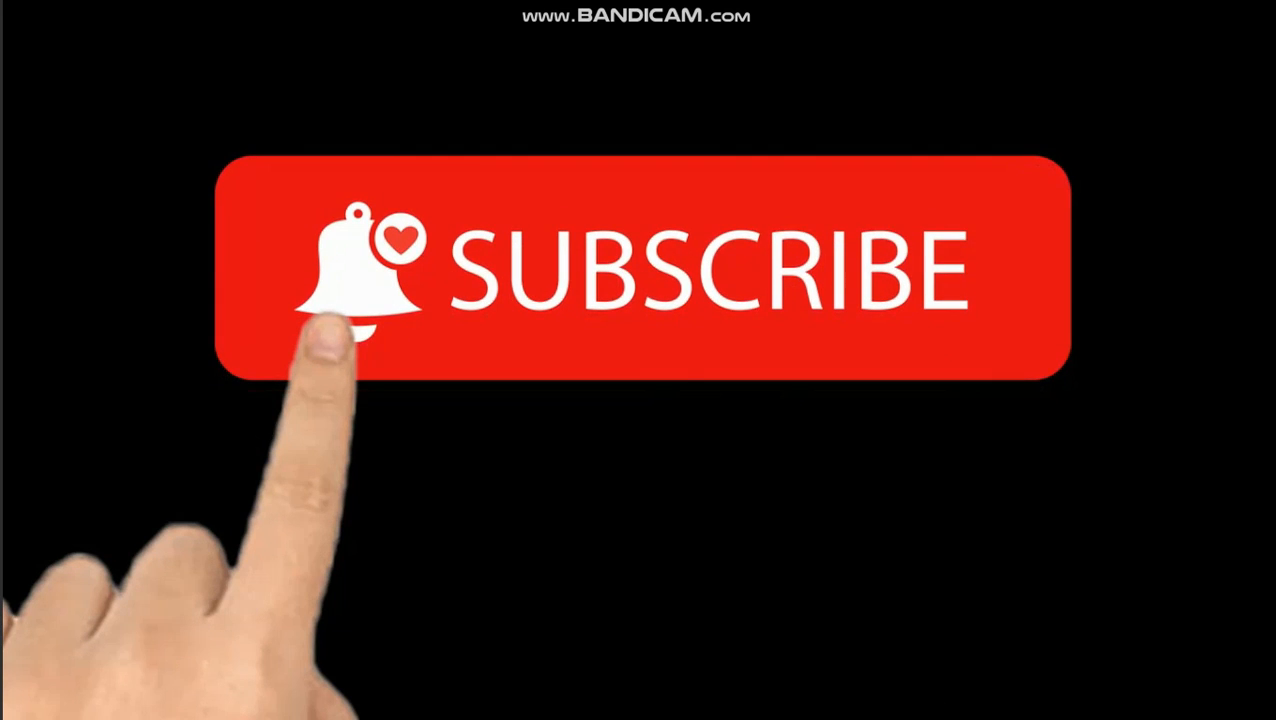
{"action": "key", "text": "space"}
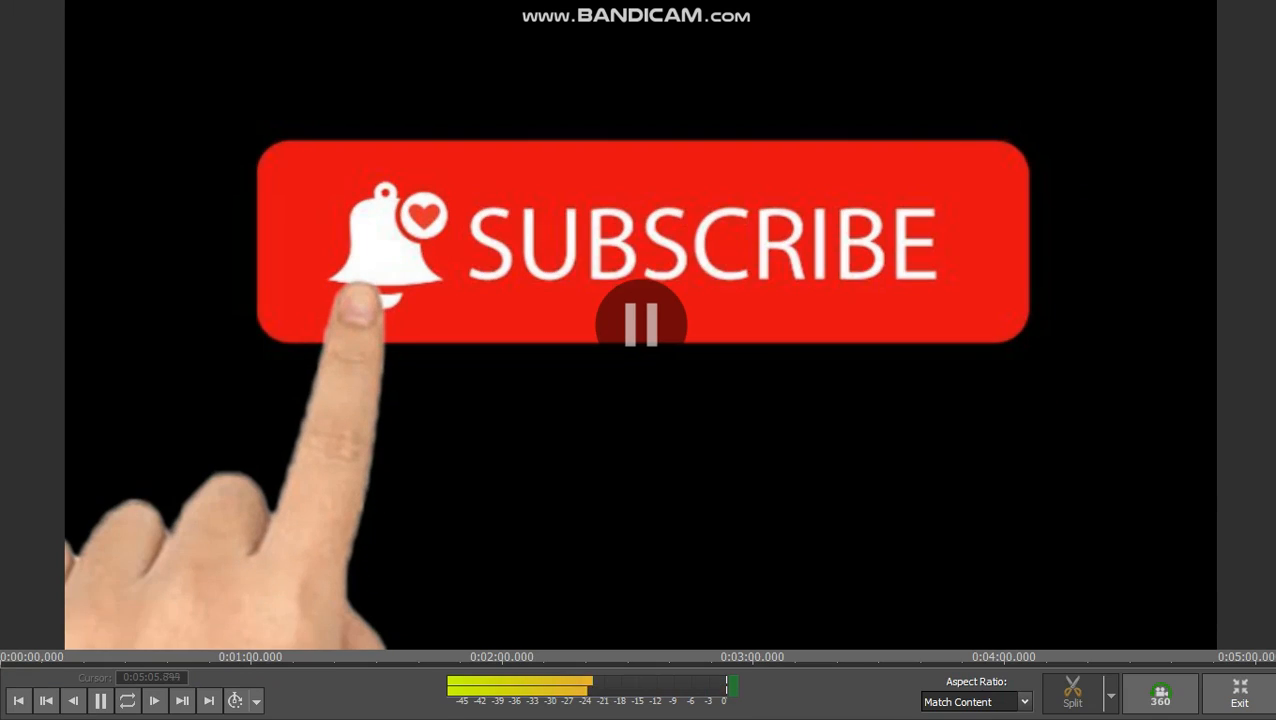